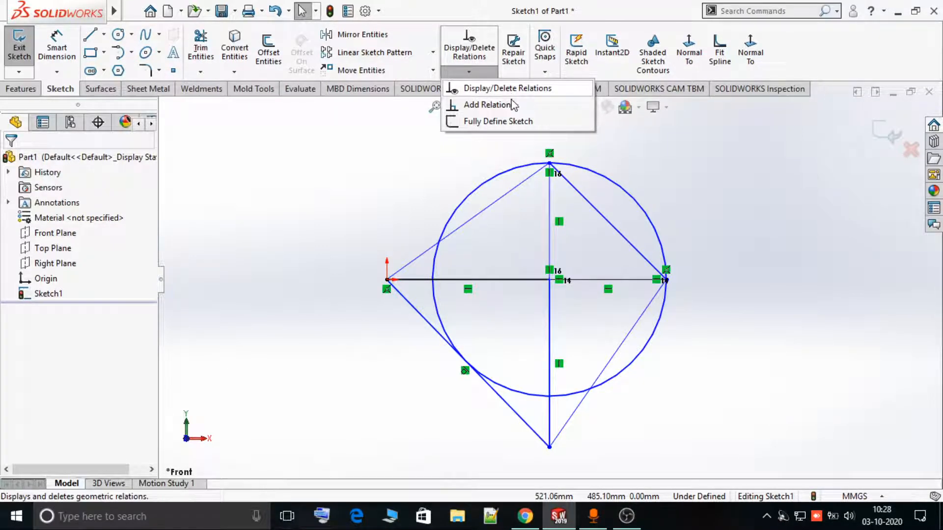
Step: Examine the relation symbols on the circle and lines of the sketch
left_click(702, 205)
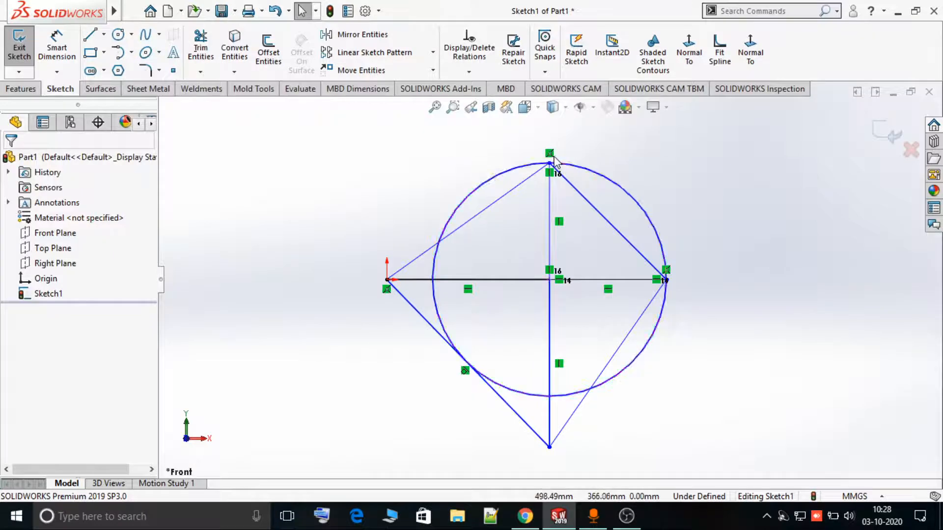
scroll(555, 157, "down", 4)
scroll(555, 158, "up", 4)
scroll(554, 157, "up", 3)
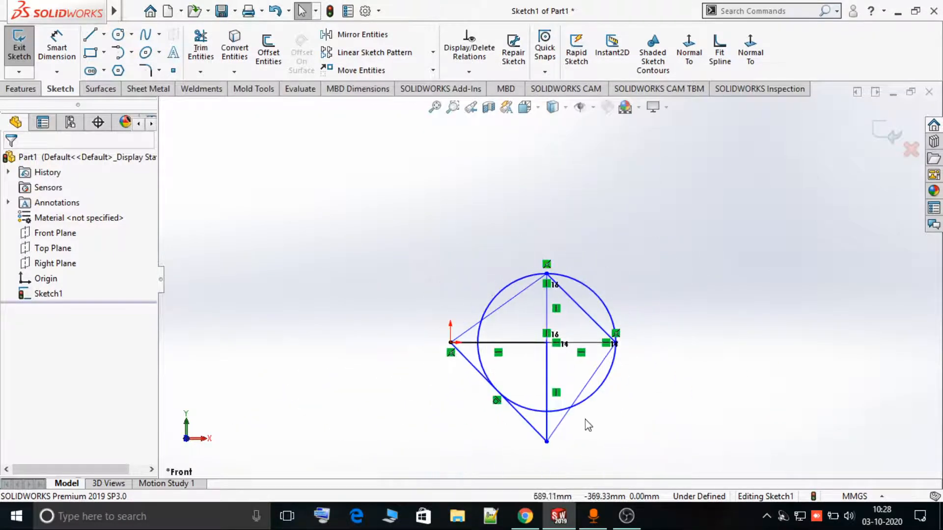
scroll(539, 440, "down", 2)
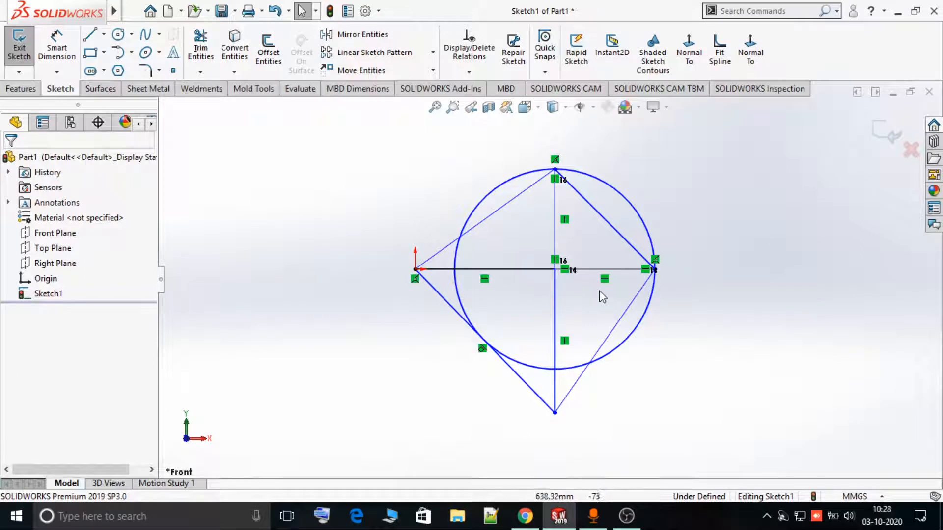
scroll(577, 236, "down", 3)
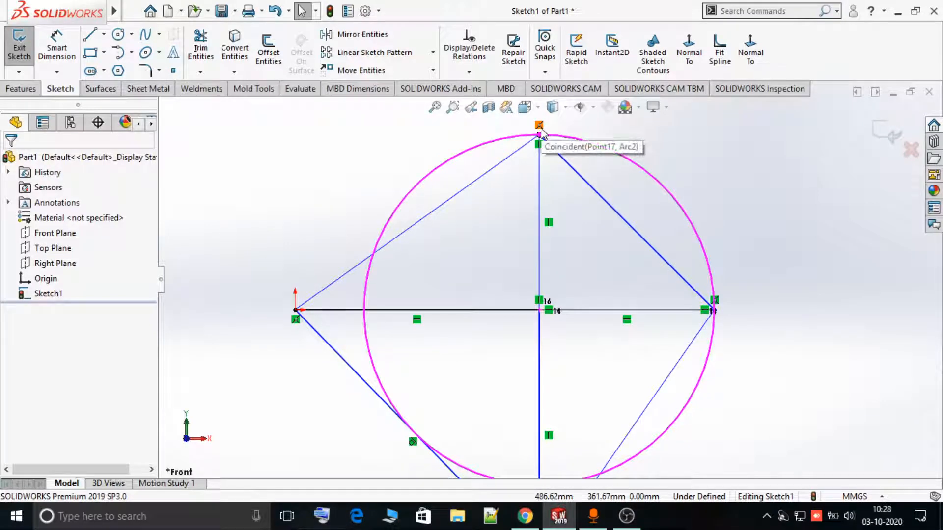
scroll(541, 128, "up", 2)
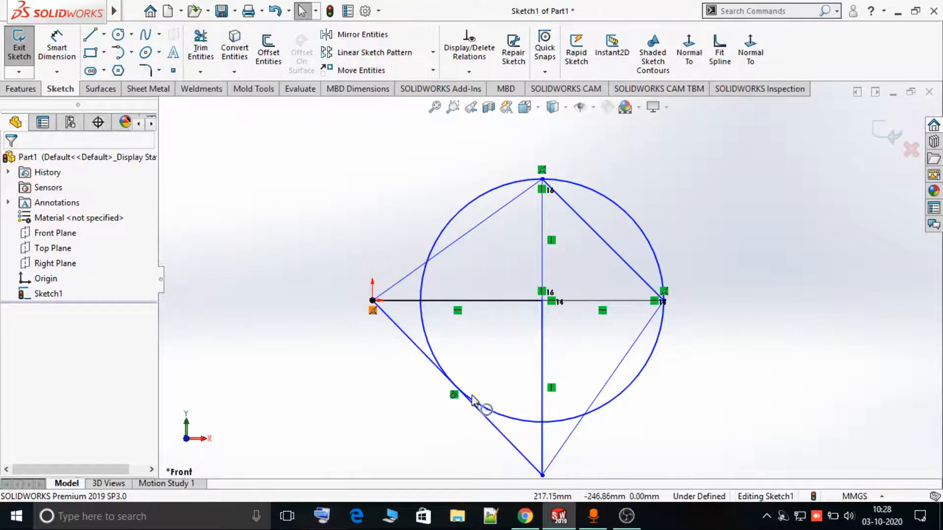
scroll(480, 406, "up", 2)
scroll(492, 372, "down", 3)
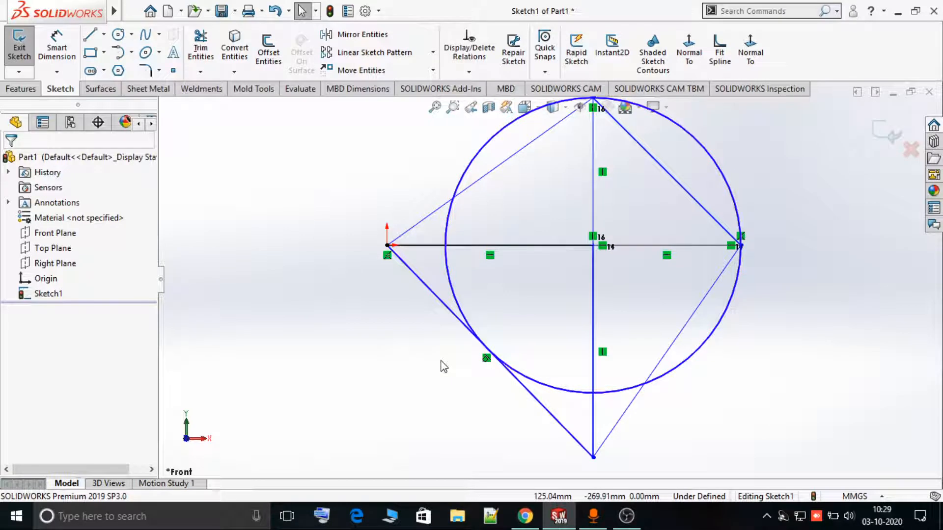
key("f")
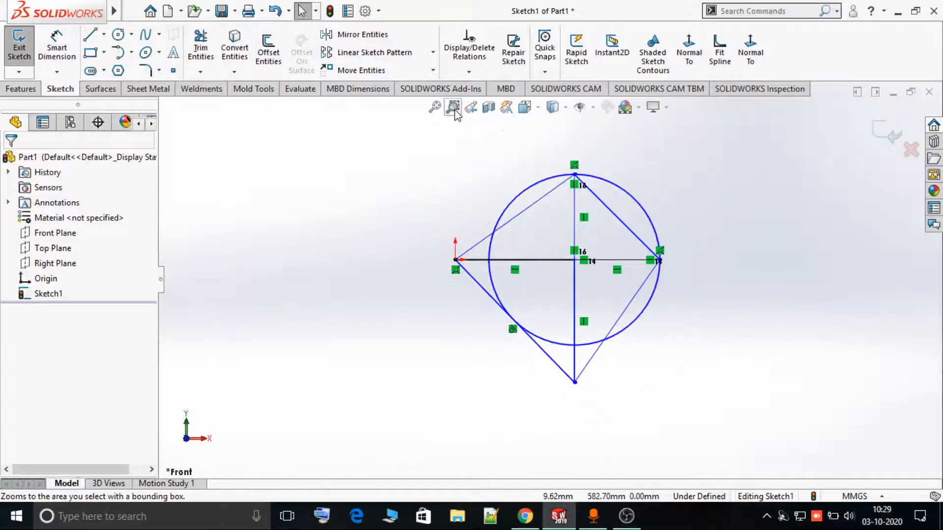
Step: Open Display/Delete Relations for the current sketch
left_click(469, 71)
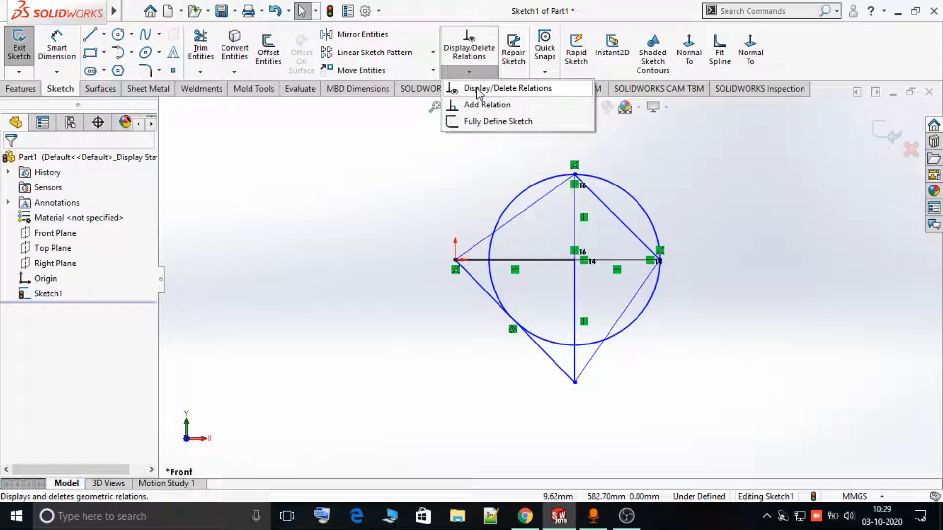
left_click(477, 90)
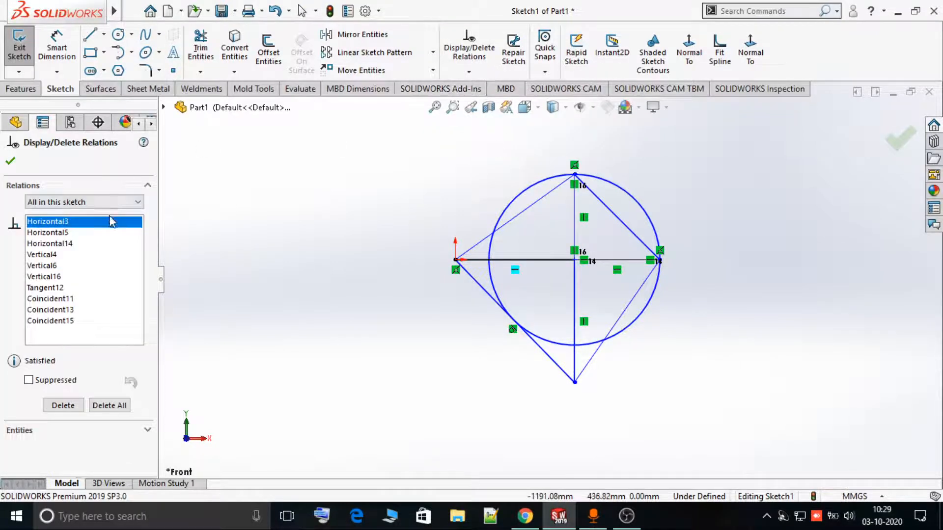
left_click(469, 72)
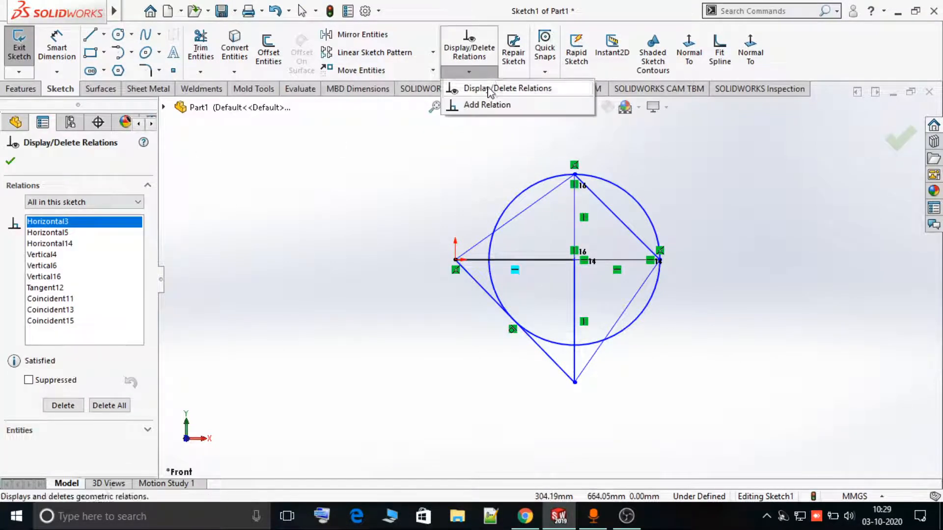
left_click(490, 89)
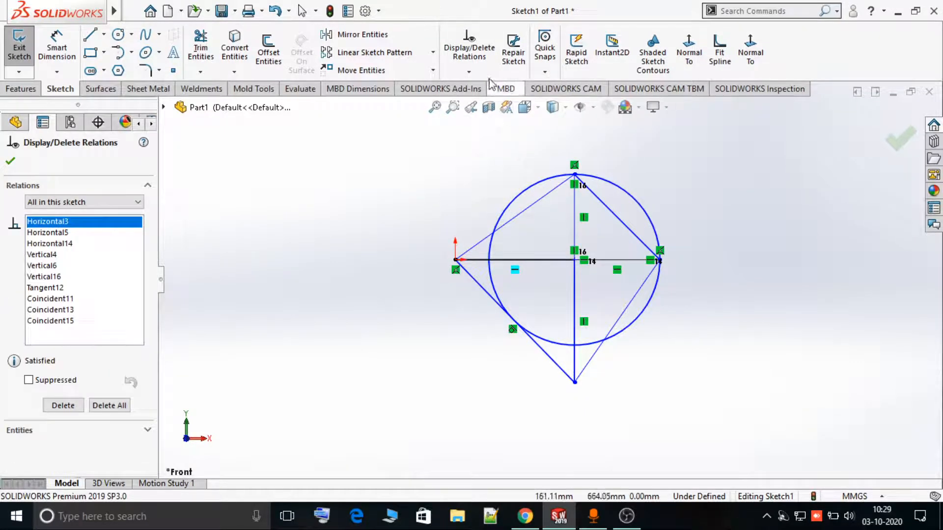
Step: Filter the sketch relations by Dangling, Overdefining/Not Solved and External
left_click(49, 203)
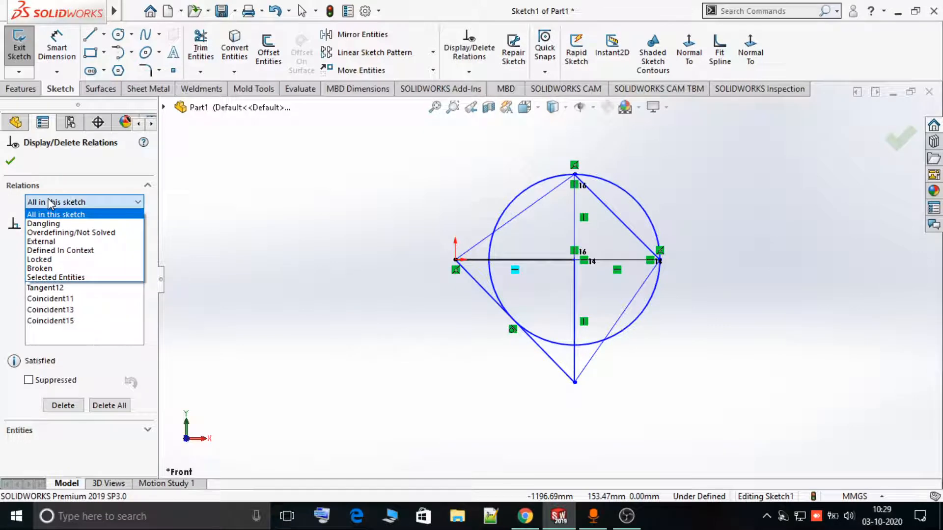
left_click(62, 224)
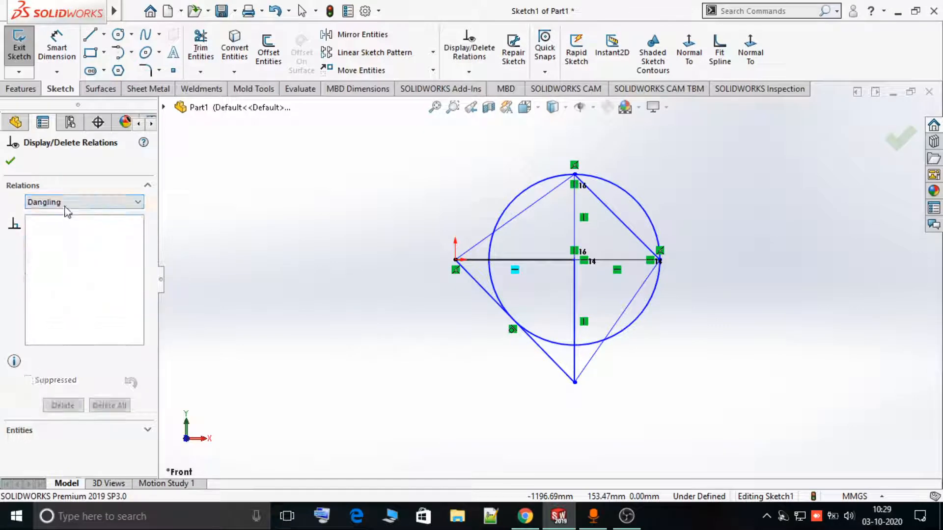
left_click(66, 204)
left_click(75, 233)
left_click(74, 202)
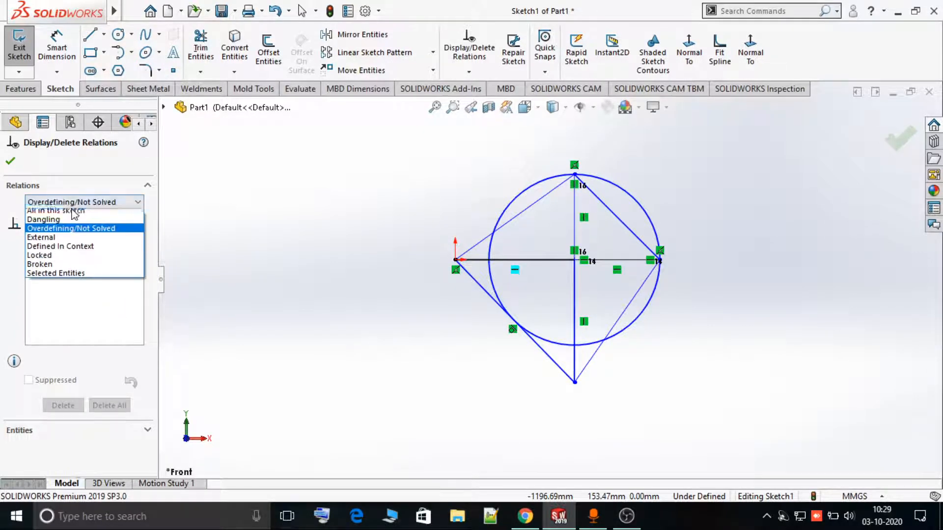
left_click(77, 242)
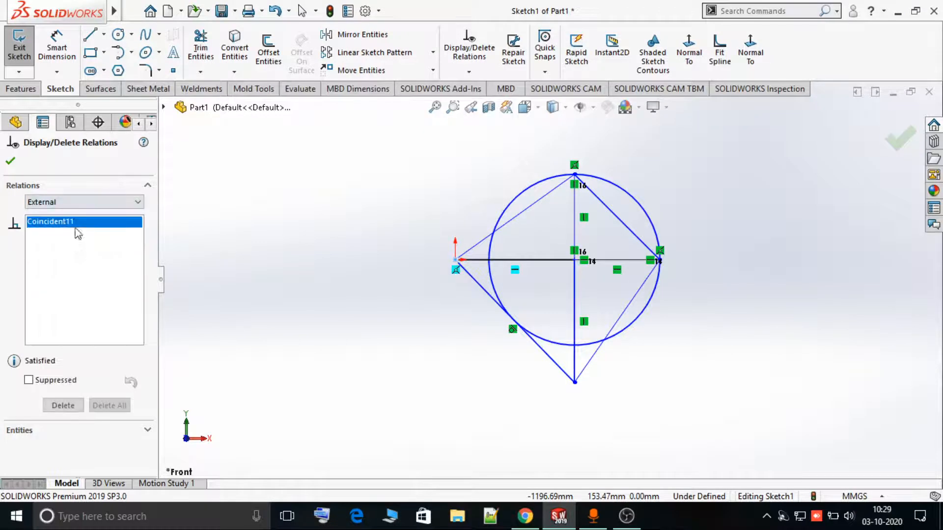
Step: Filter the sketch relations by Defined In Context, Locked and Broken
left_click(74, 202)
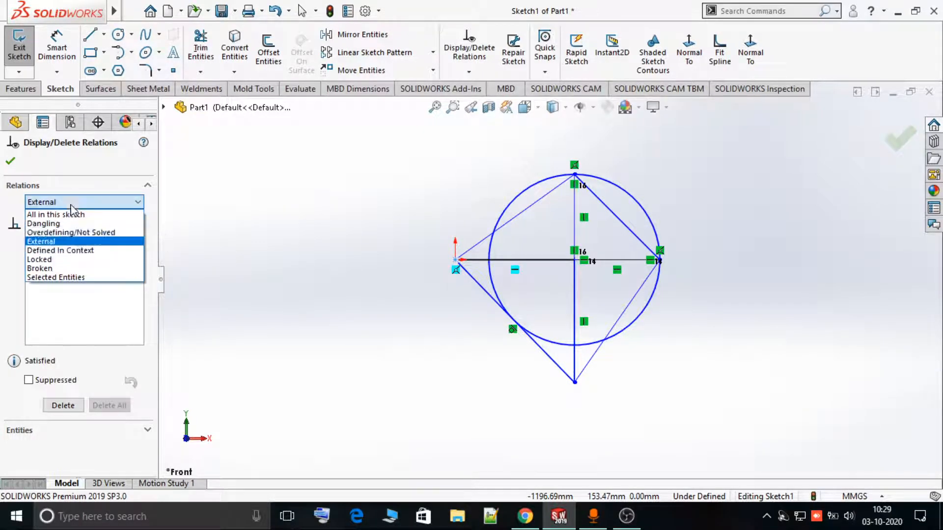
left_click(82, 251)
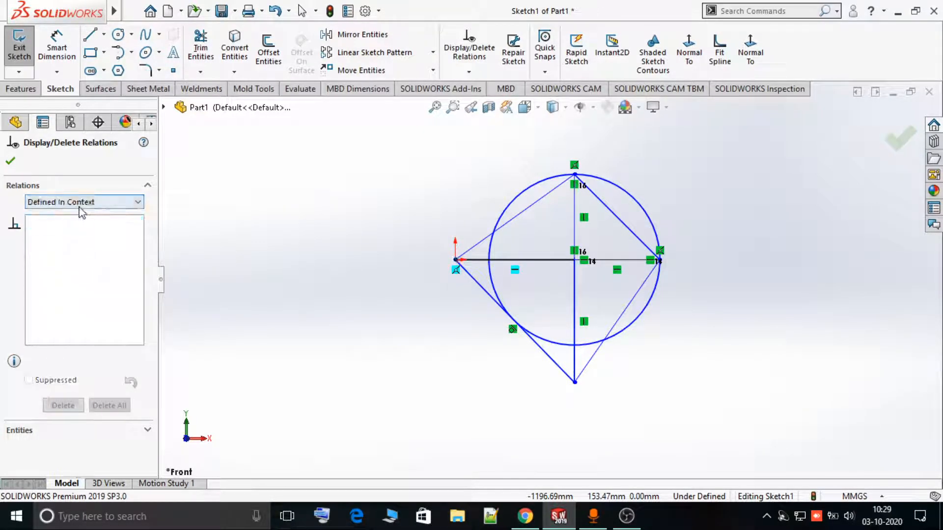
left_click(81, 202)
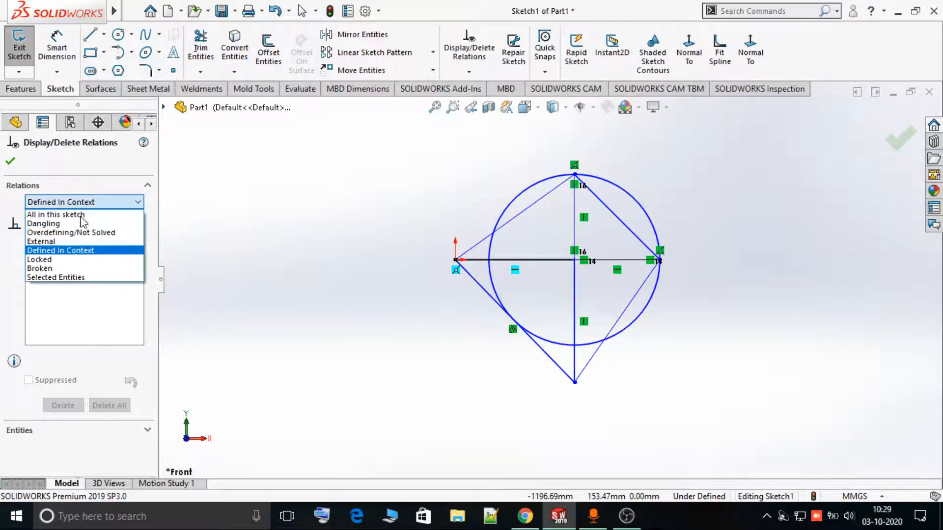
left_click(86, 259)
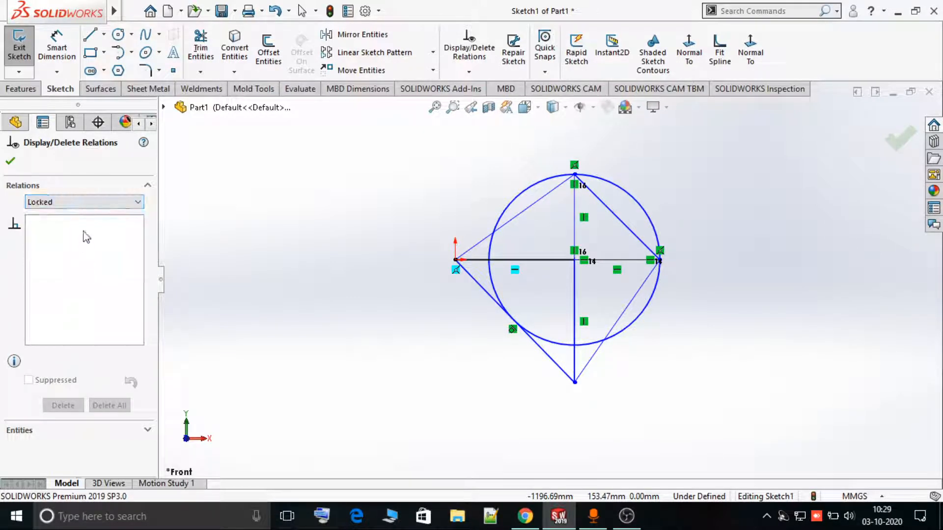
left_click(81, 202)
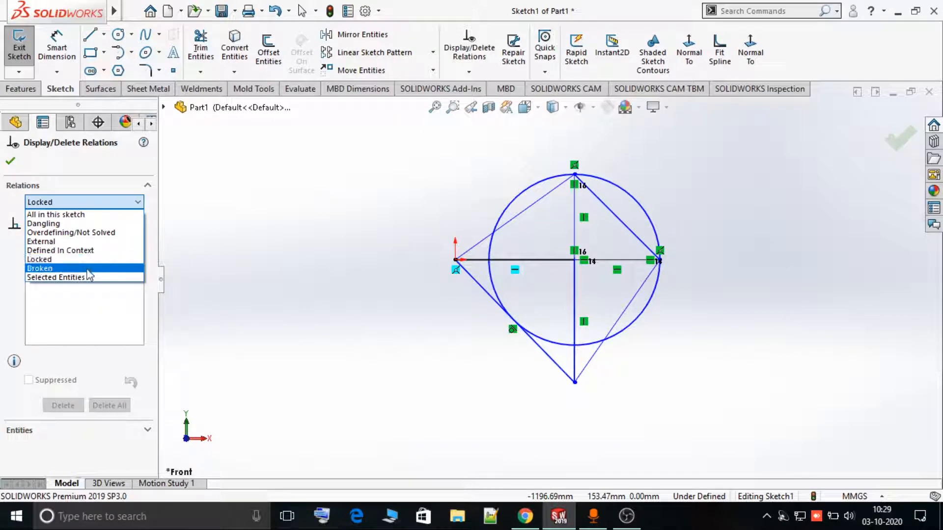
left_click(86, 268)
Step: View the relations of Selected Entities for the upper diagonal line from the origin, the horizontal line and the circle, highlighting the tangent relation
left_click(82, 203)
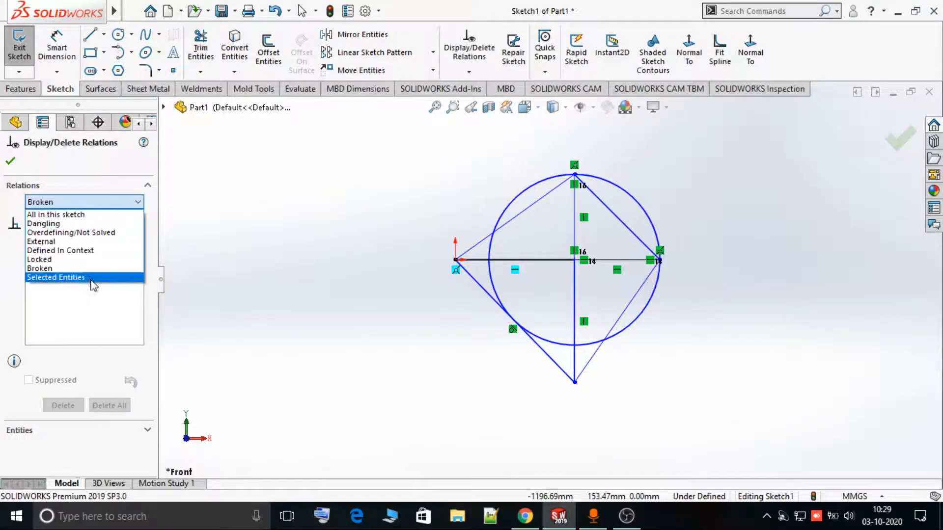
left_click(88, 277)
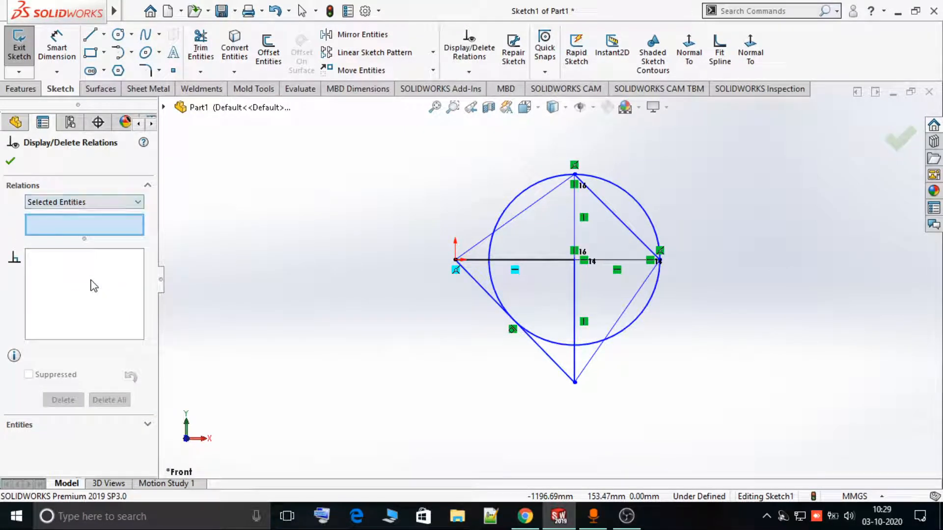
left_click(524, 214)
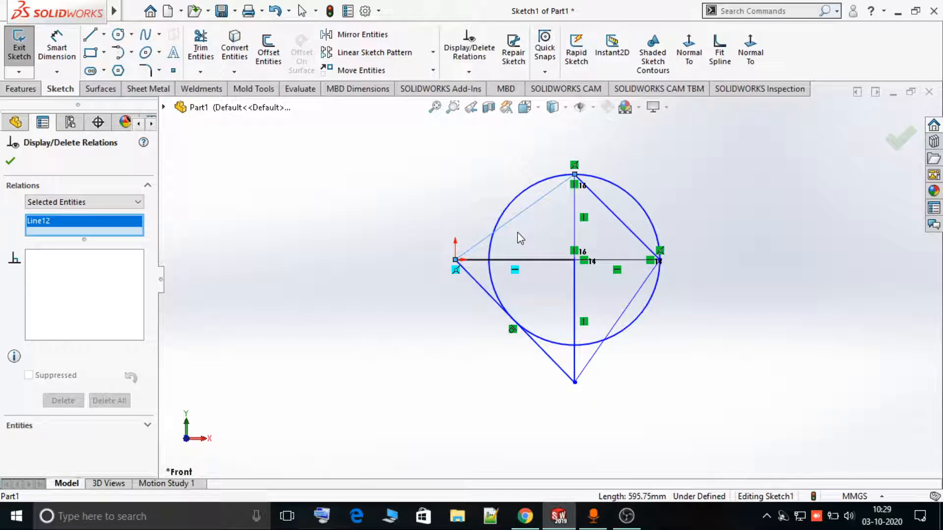
left_click(521, 259)
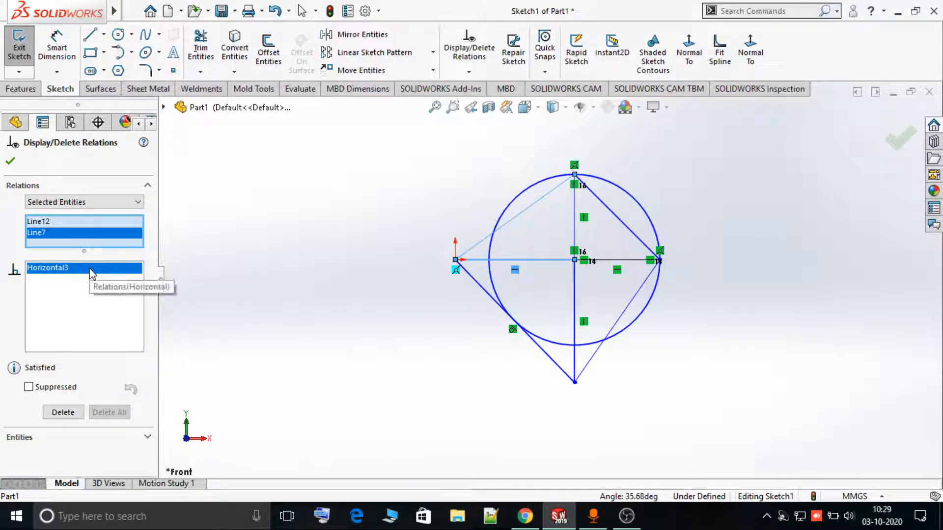
left_click(568, 344)
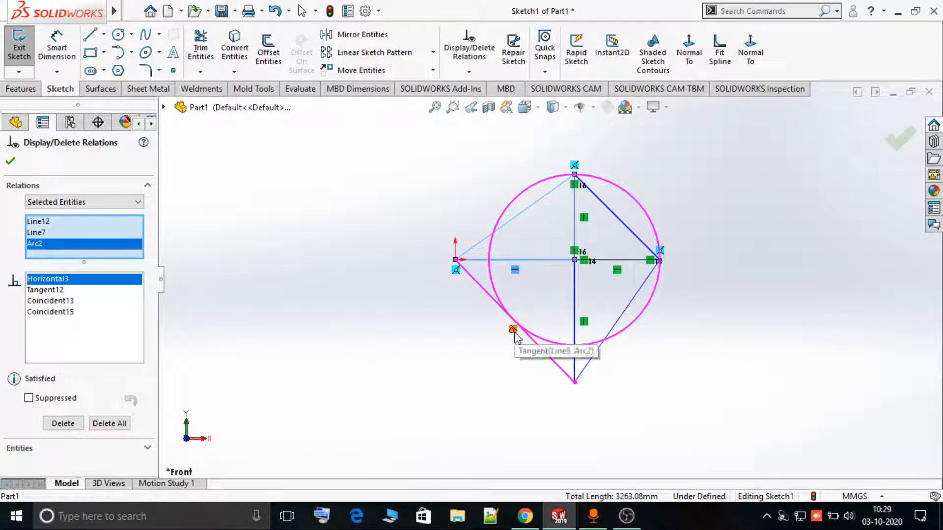
left_click(40, 290)
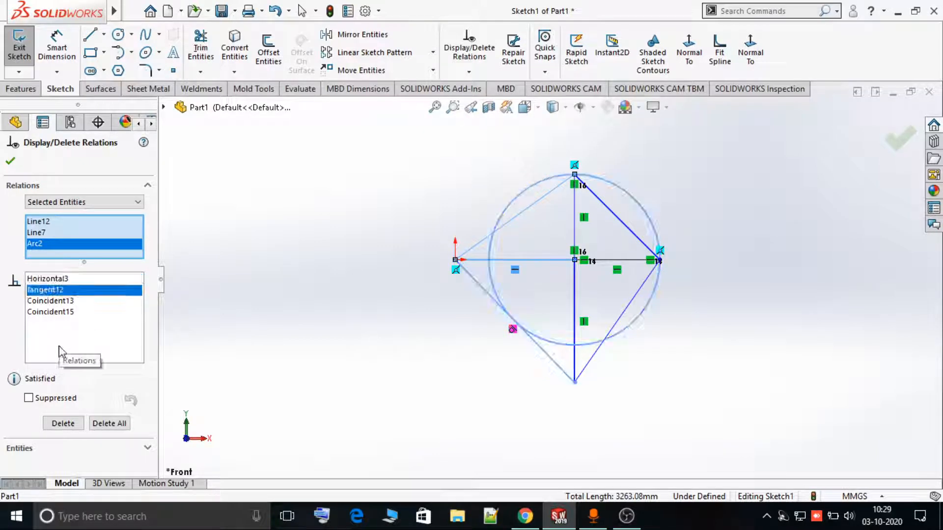
Step: Set the relations filter back to All in this sketch
left_click(59, 202)
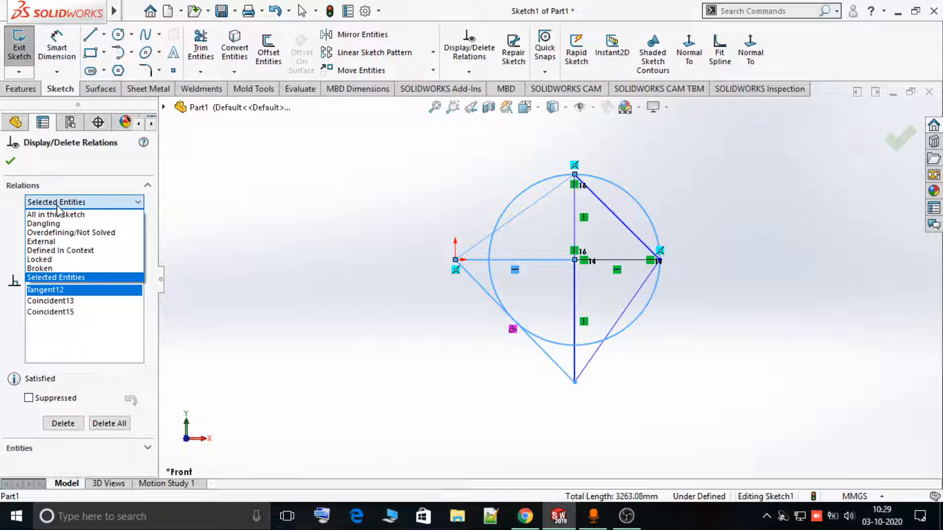
left_click(57, 206)
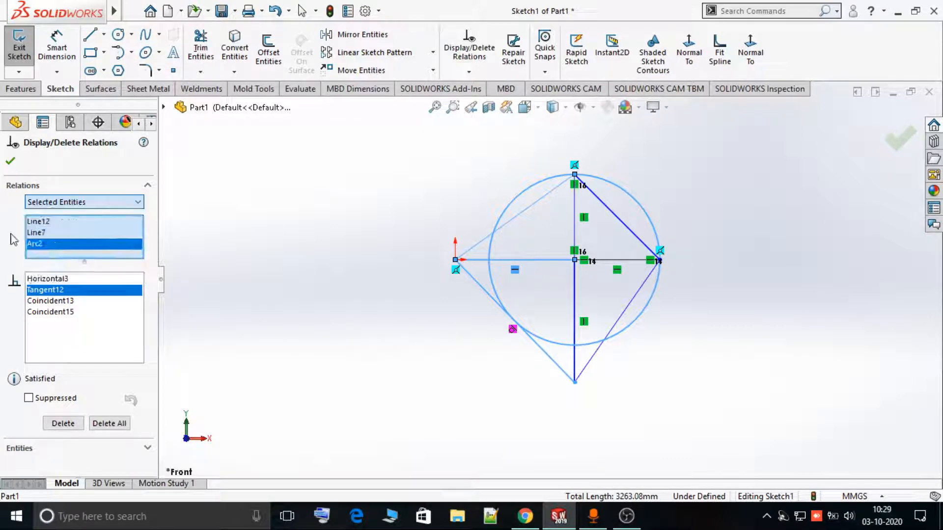
left_click(49, 205)
left_click(51, 212)
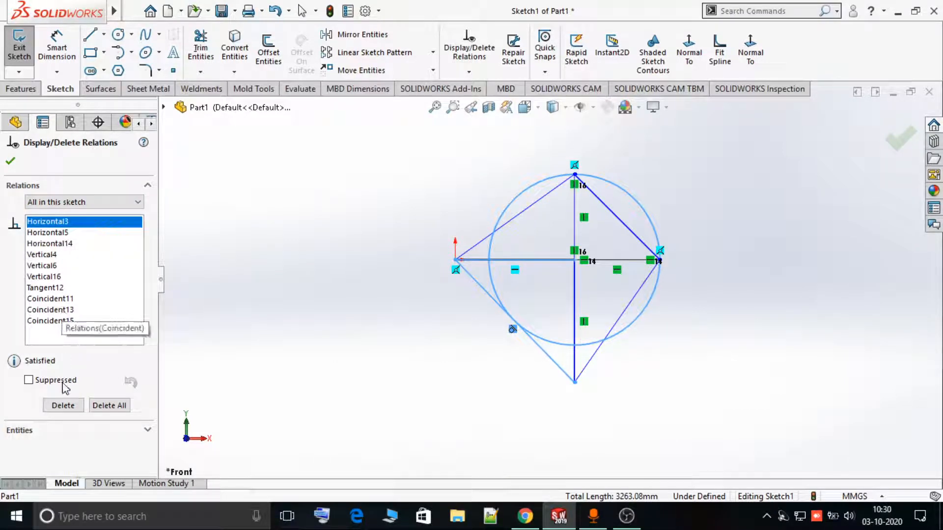
Step: Delete the Vertical4 relation on the vertical line below the circle's centre
left_click(62, 406)
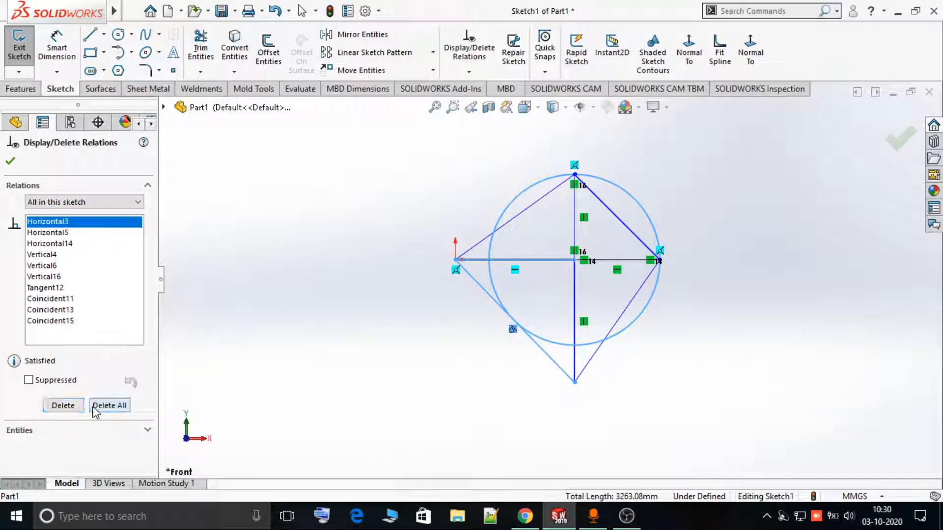
left_click(58, 267)
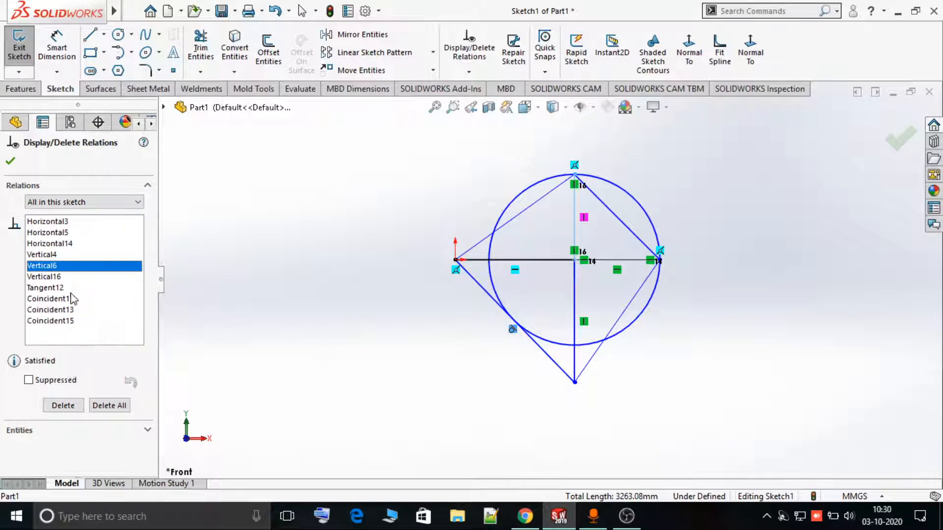
left_click(63, 256)
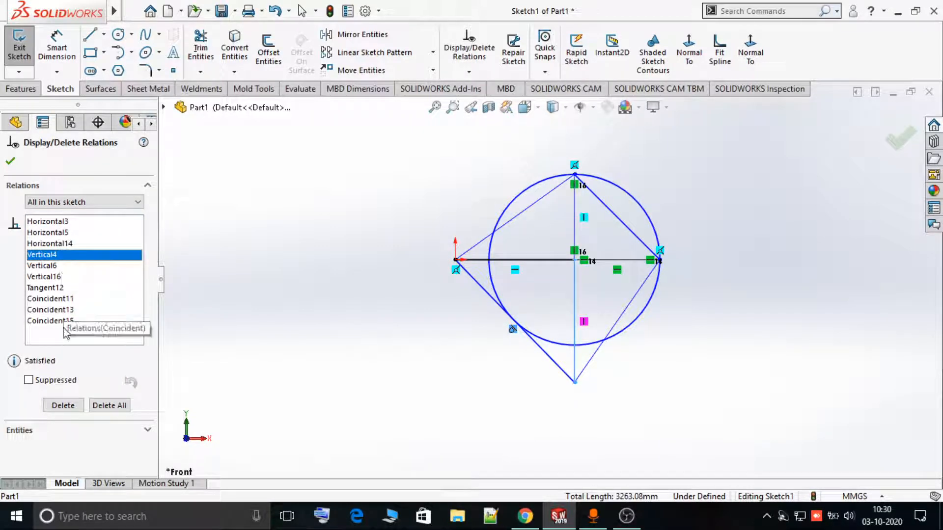
left_click(63, 406)
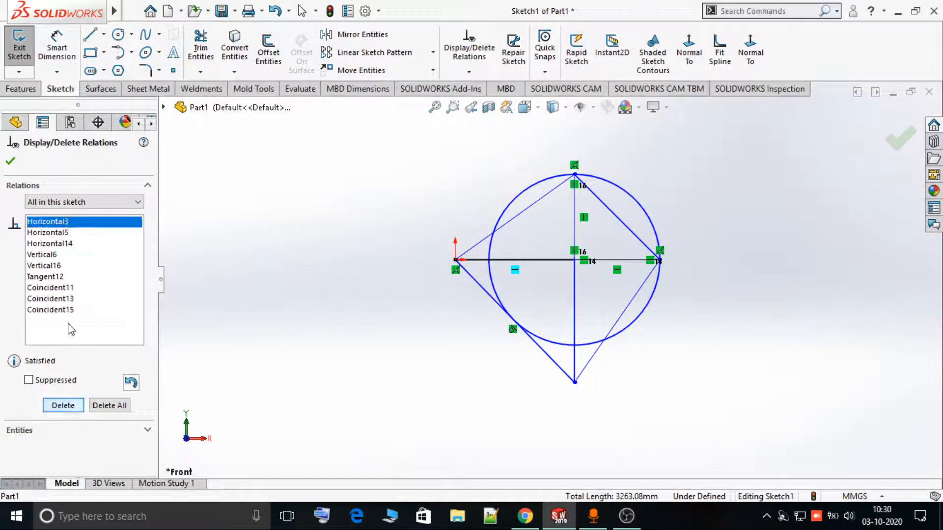
Step: Delete the Vertical6 relation on the upper vertical line and all remaining relations in the sketch
left_click(59, 255)
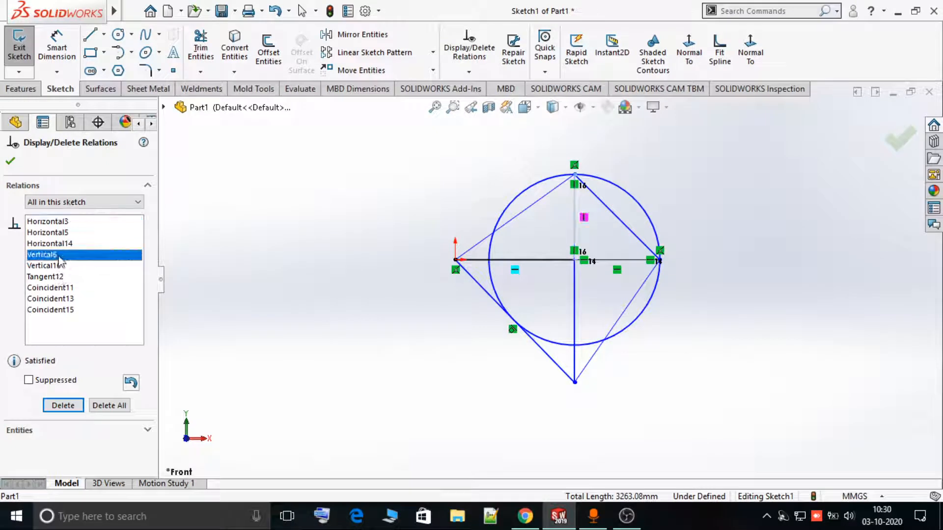
left_click(63, 406)
left_click(107, 406)
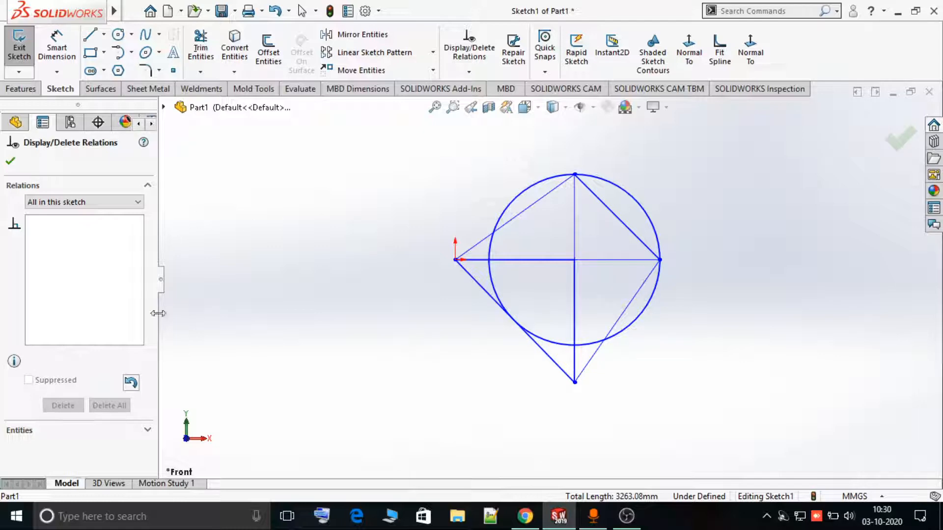
Step: Undo the deletion of all relations and of the Vertical6 relation, and close Display/Delete Relations
left_click(135, 387)
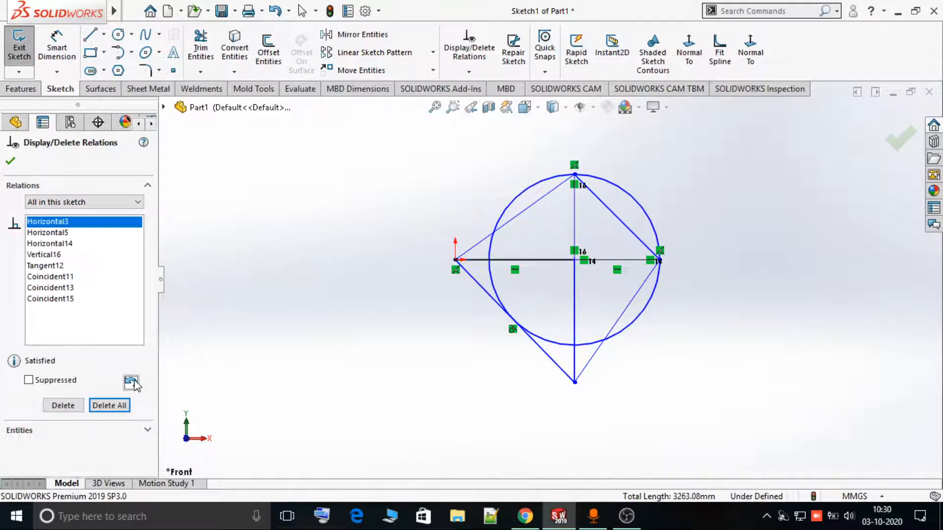
left_click(132, 383)
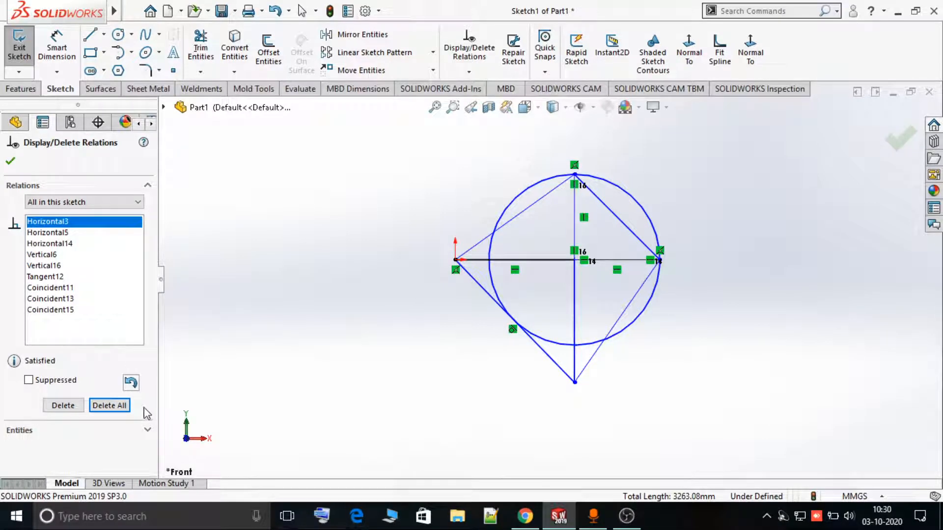
left_click(10, 162)
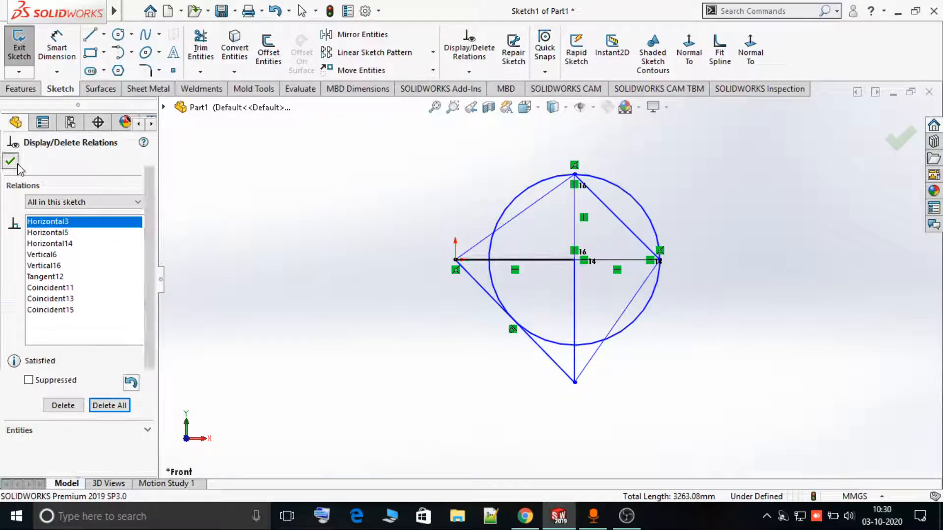
left_click(469, 73)
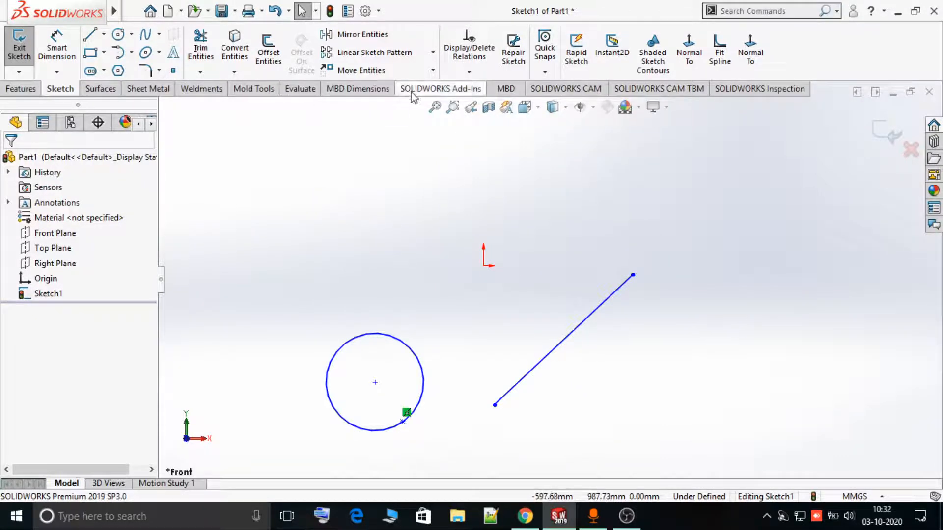
left_click(469, 72)
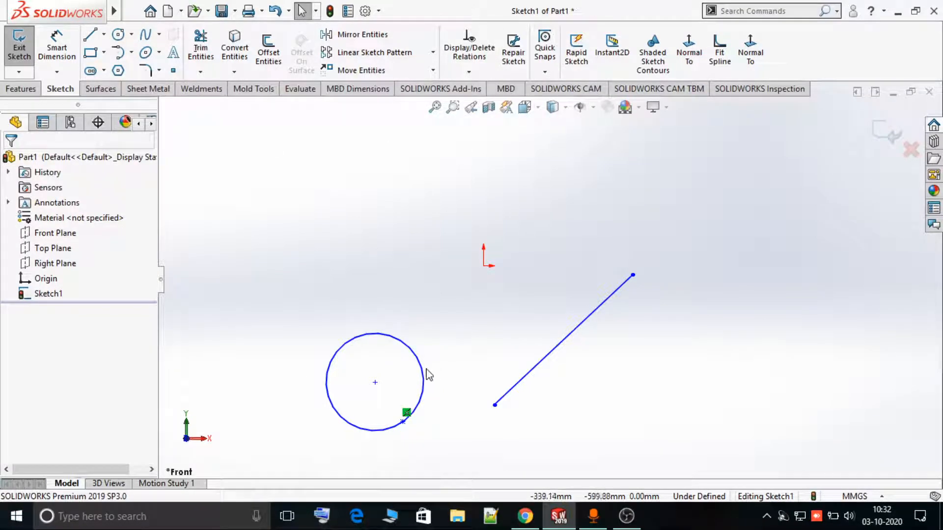
scroll(412, 430, "down", 5)
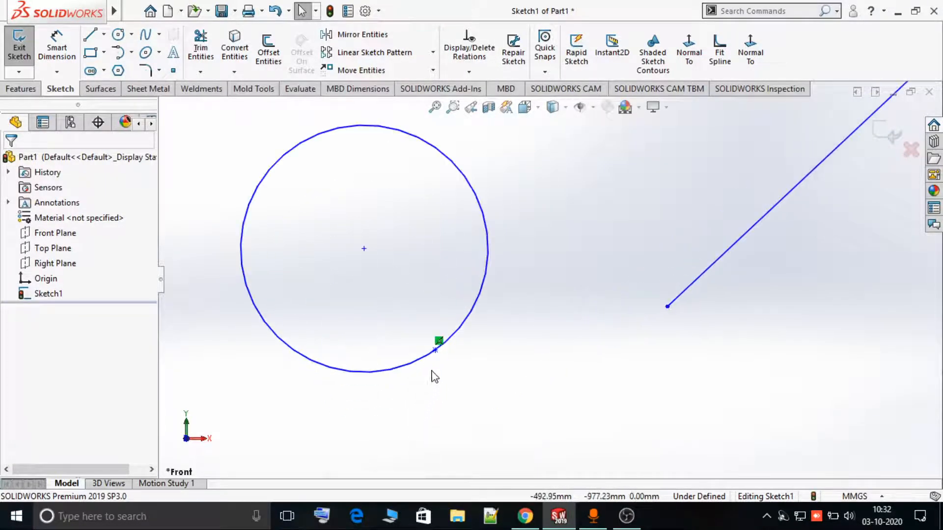
scroll(493, 405, "up", 3)
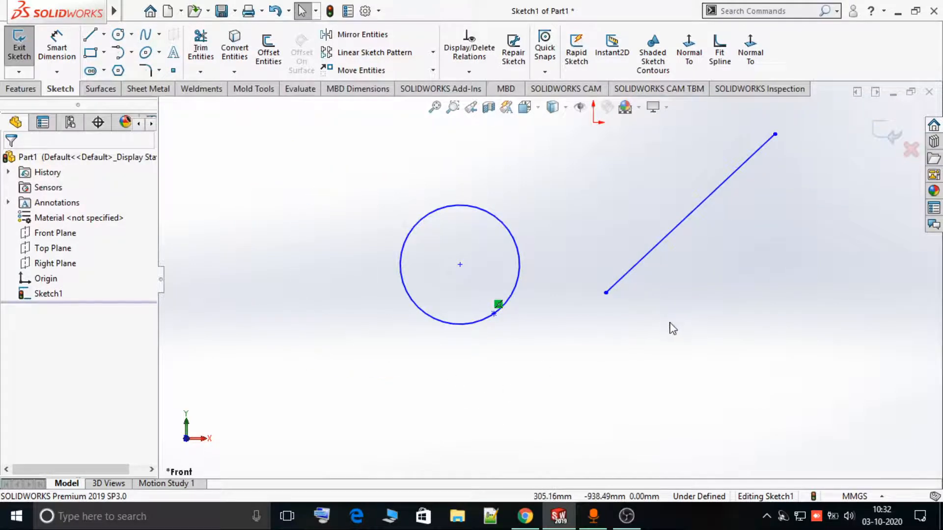
scroll(678, 245, "up", 2)
scroll(680, 185, "down", 2)
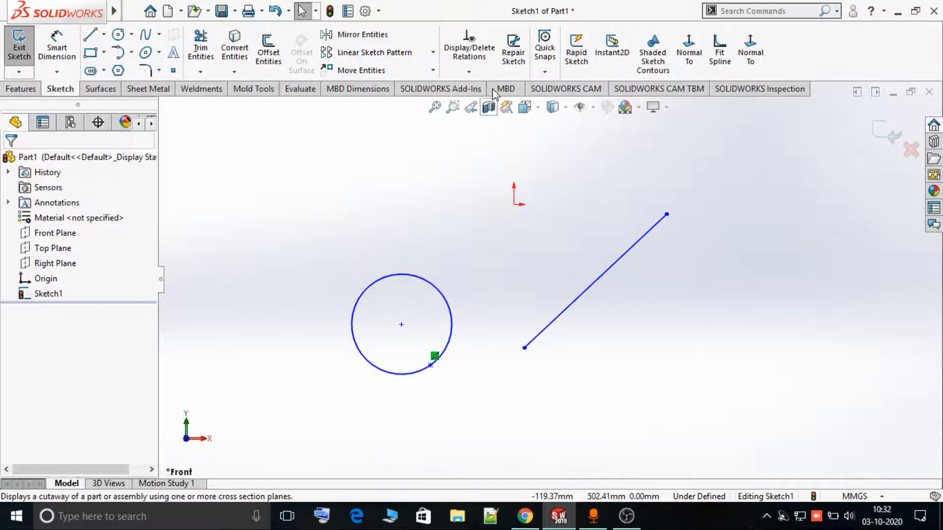
Step: Add a Tangent relation between the circle and the separate diagonal line
left_click(469, 72)
left_click(486, 105)
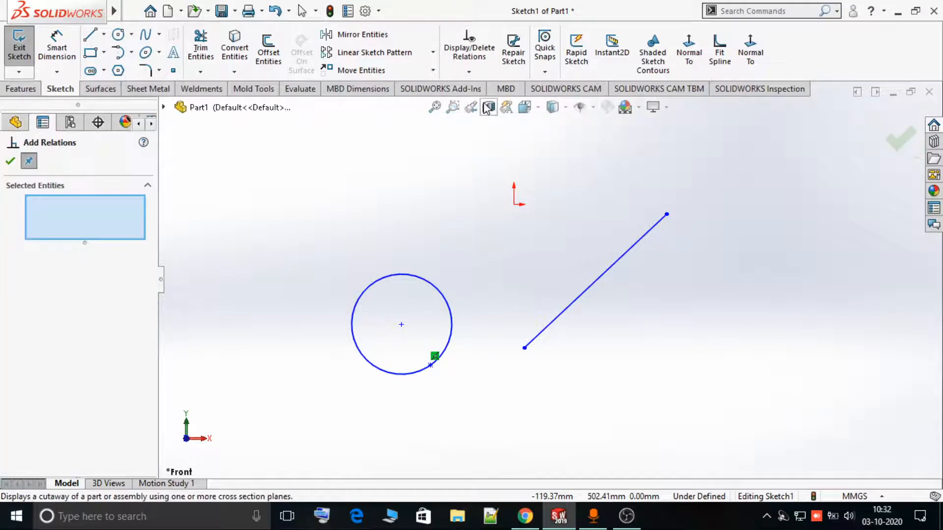
left_click(452, 326)
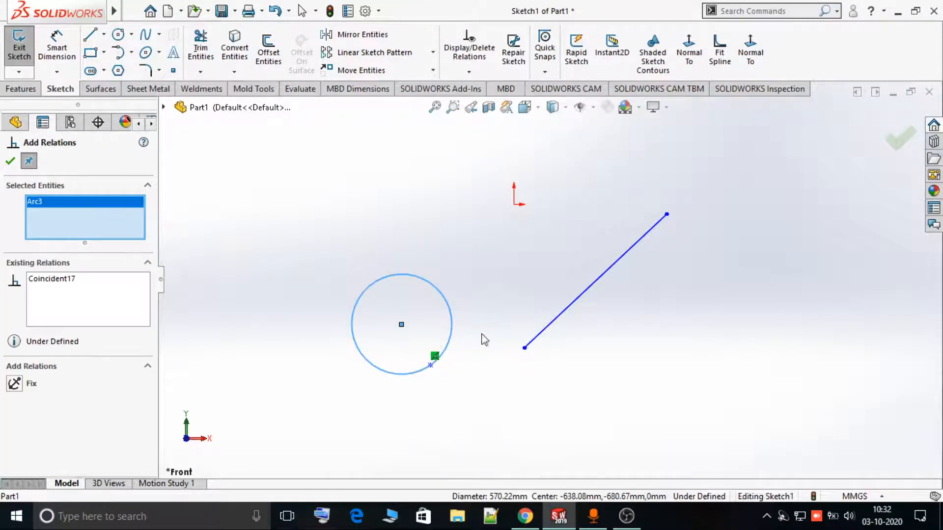
left_click(569, 309)
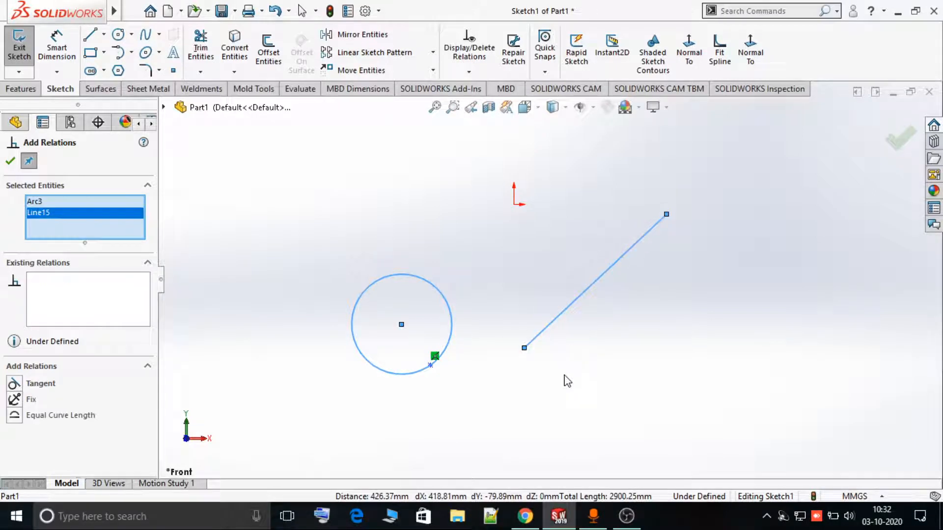
left_click(20, 389)
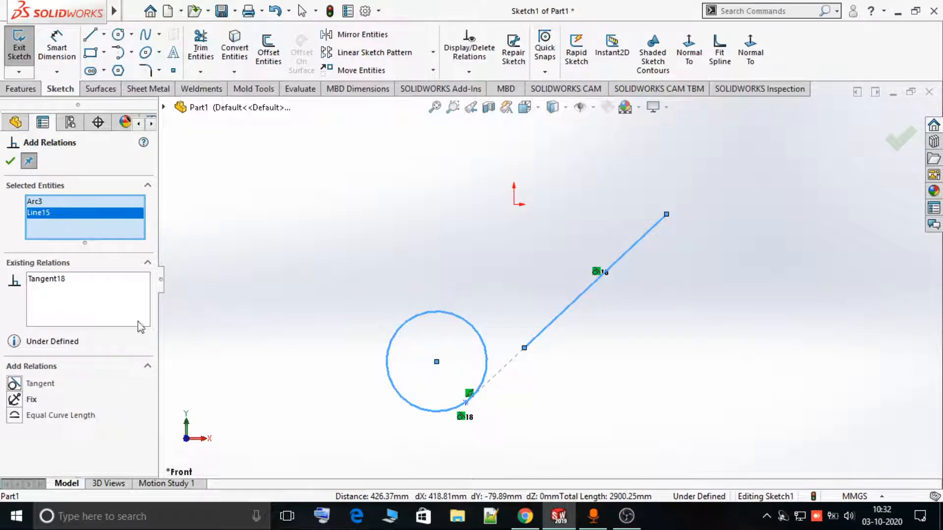
left_click(10, 161)
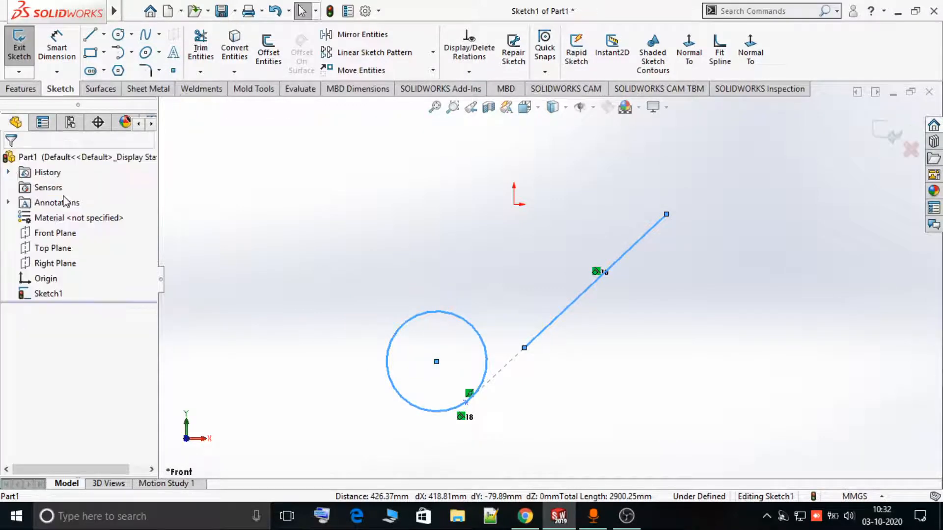
left_click(705, 354)
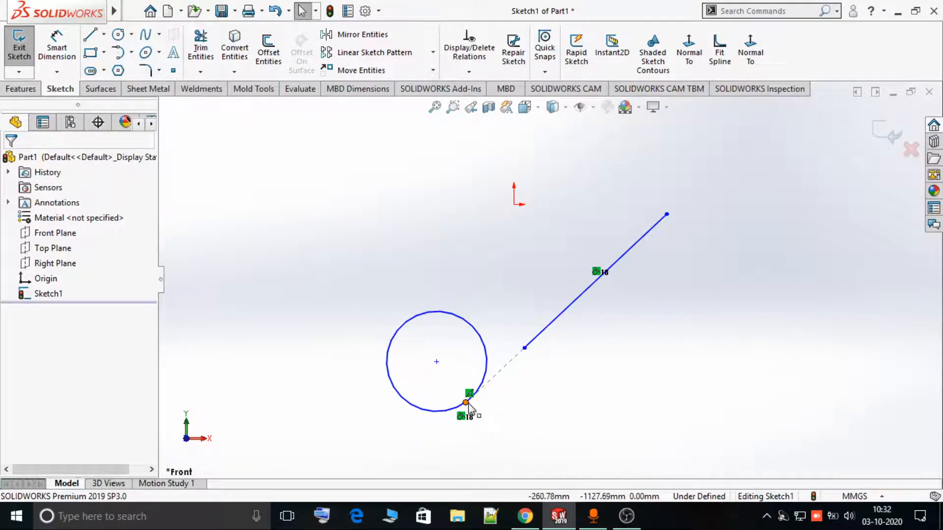
Step: Add a Coincident relation between the sketch point on the circle and the diagonal line
left_click(470, 71)
left_click(474, 104)
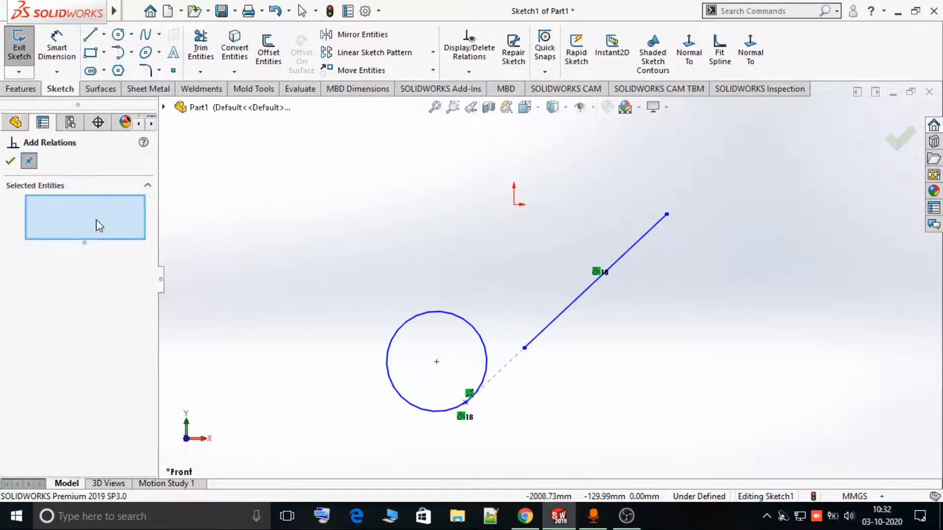
left_click(466, 402)
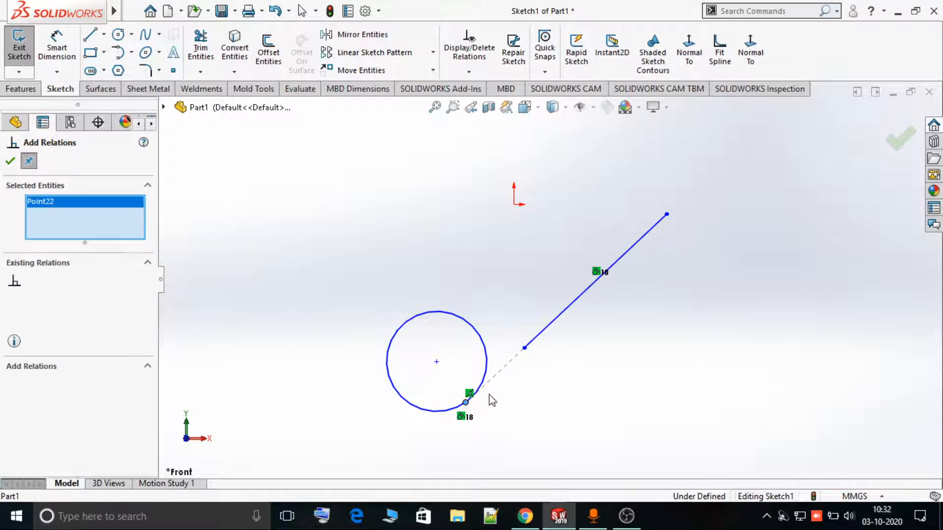
left_click(533, 342)
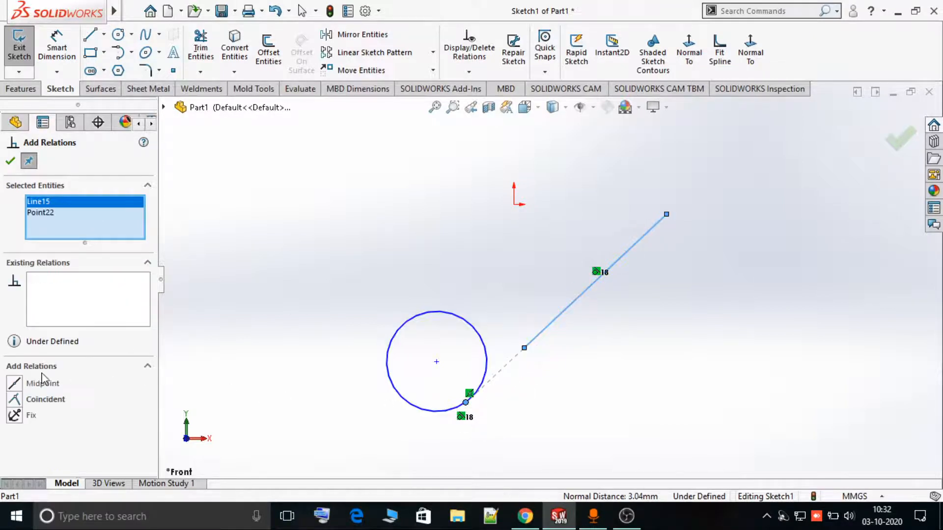
left_click(17, 400)
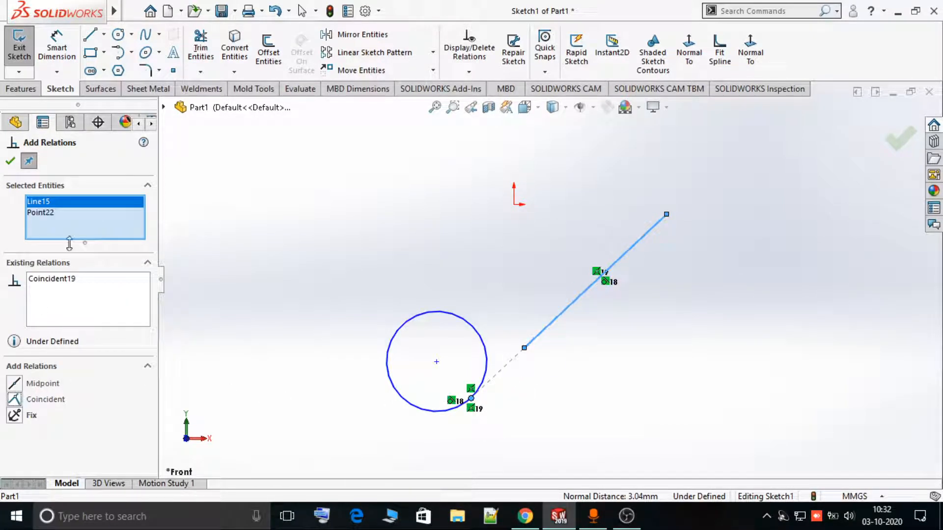
left_click(11, 160)
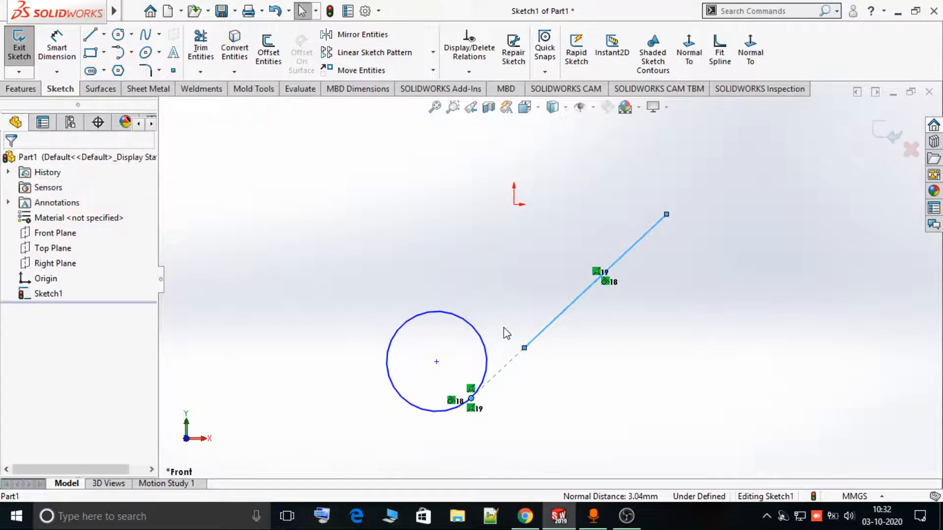
left_click(609, 394)
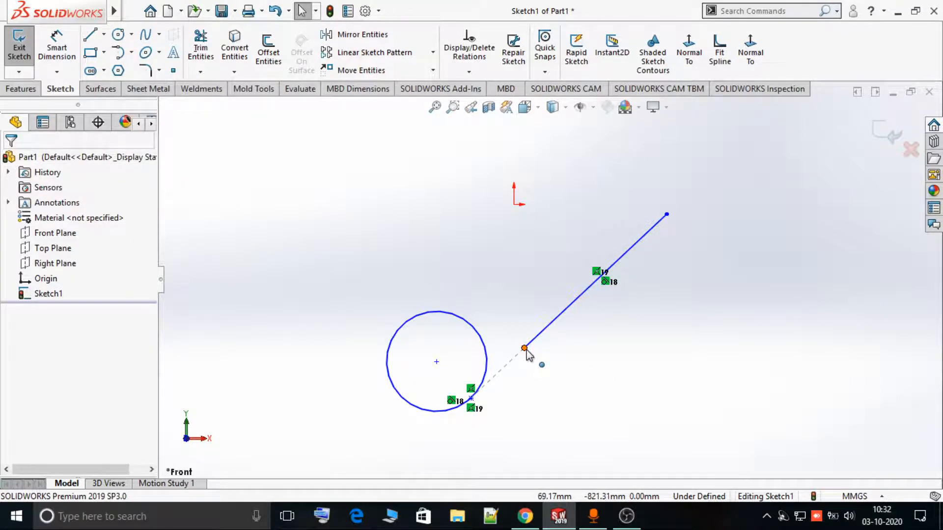
Step: Add a Coincident relation between the diagonal line's lower endpoint and the sketch point on the circle
left_click(469, 72)
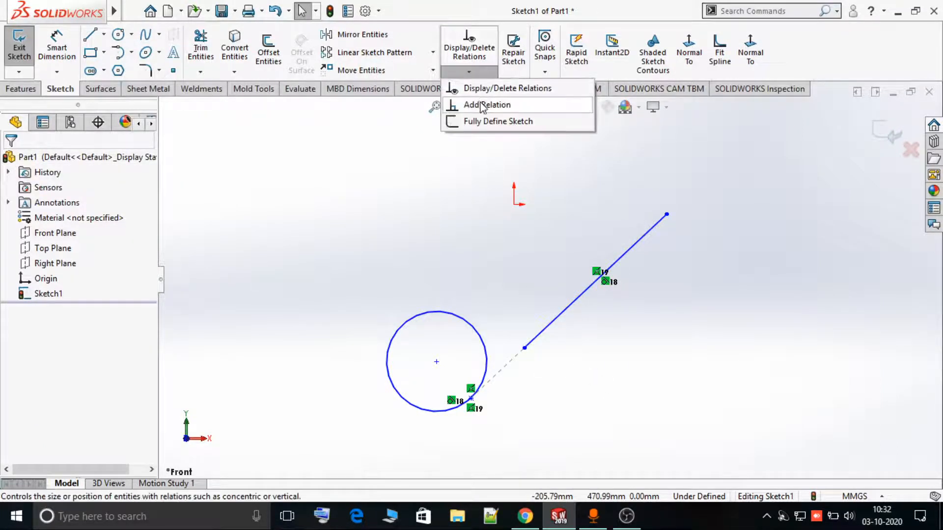
left_click(484, 104)
left_click(524, 348)
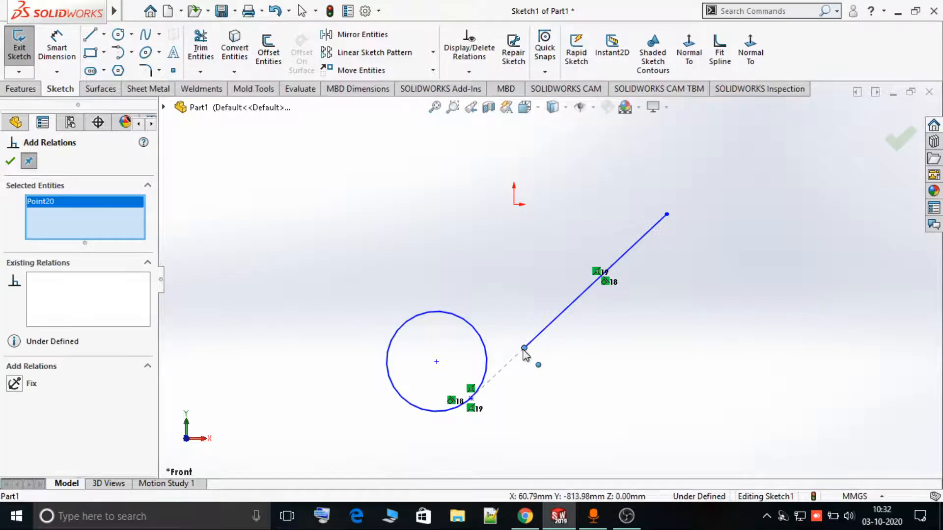
left_click(470, 399)
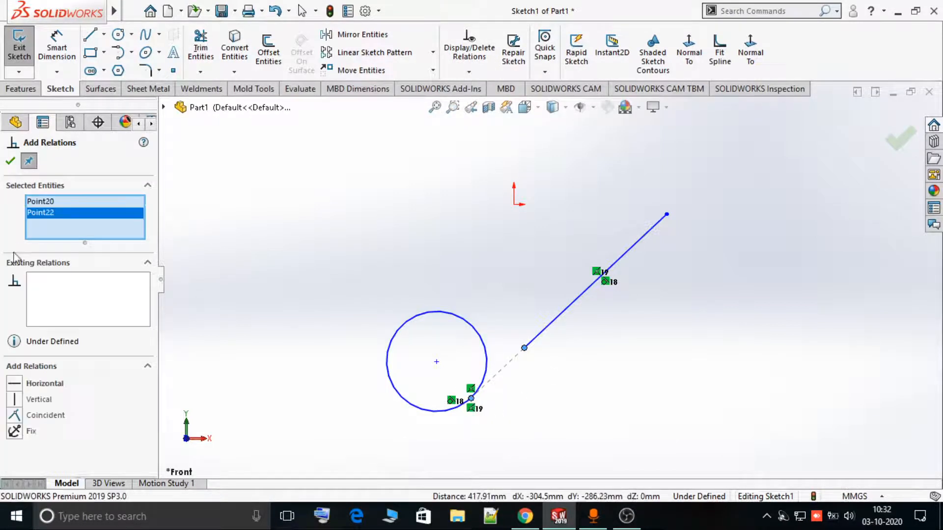
left_click(14, 416)
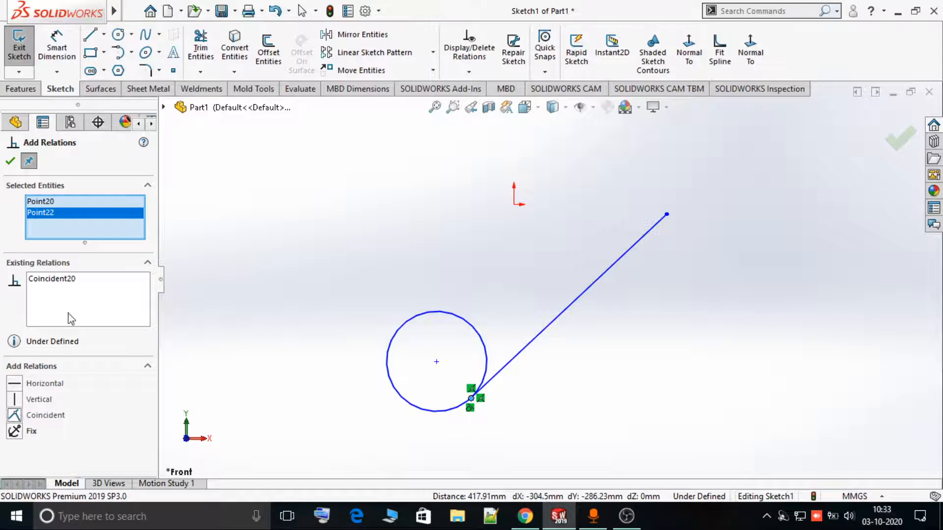
left_click(10, 161)
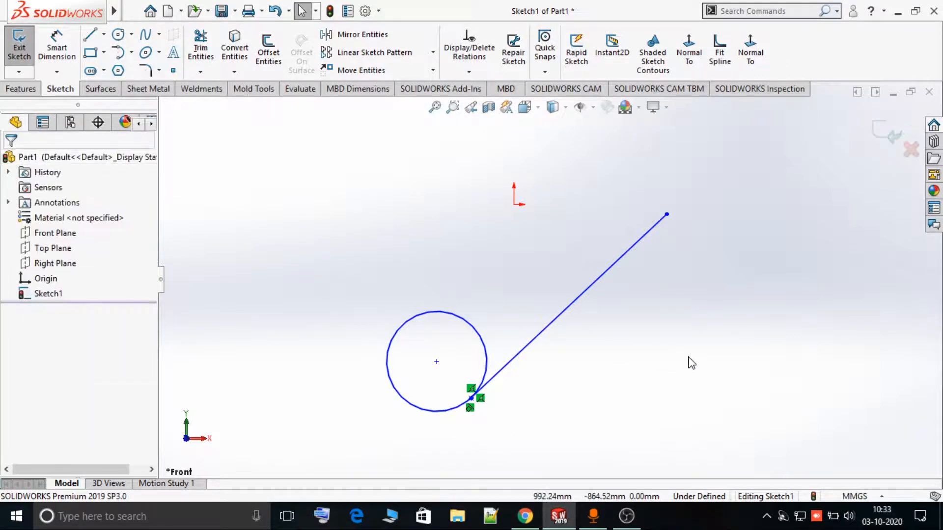
Step: Dimension the circle's diameter as 600 mm with Smart Dimension
scroll(476, 399, "down", 2)
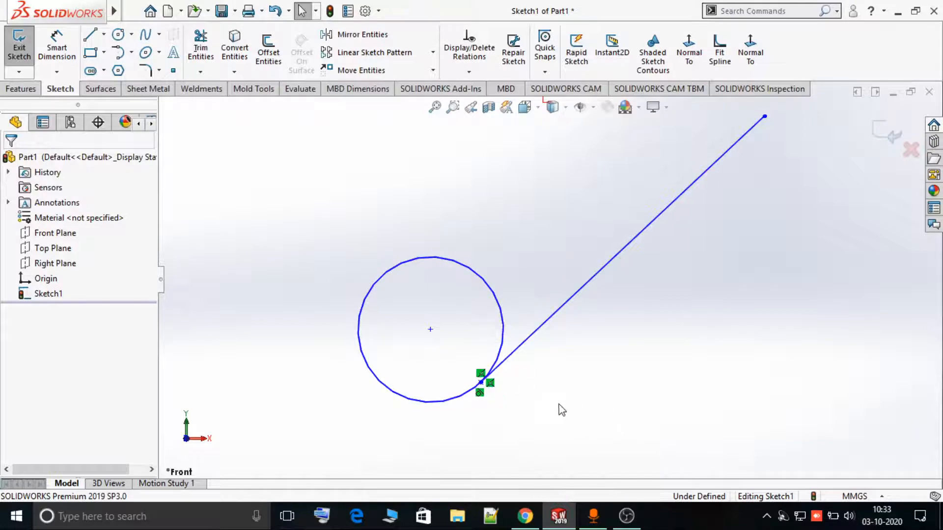
scroll(525, 399, "down", 2)
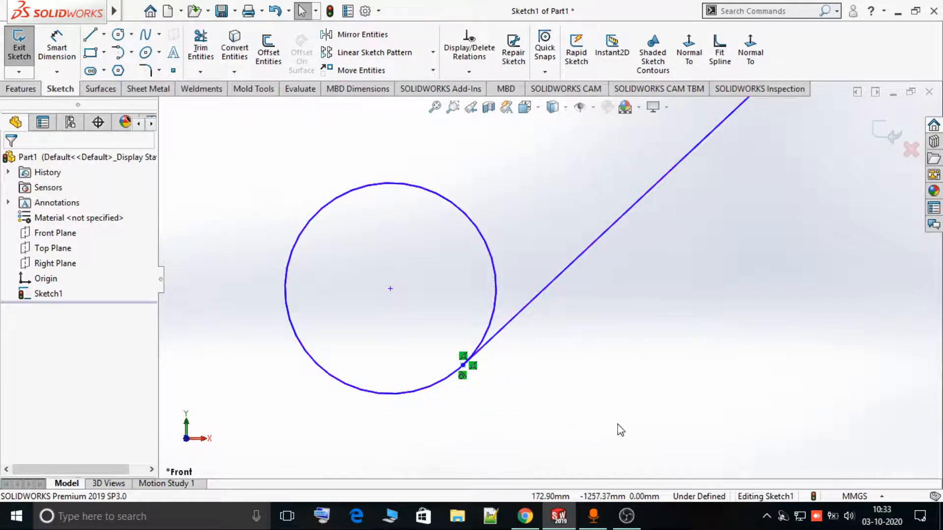
scroll(621, 429, "up", 4)
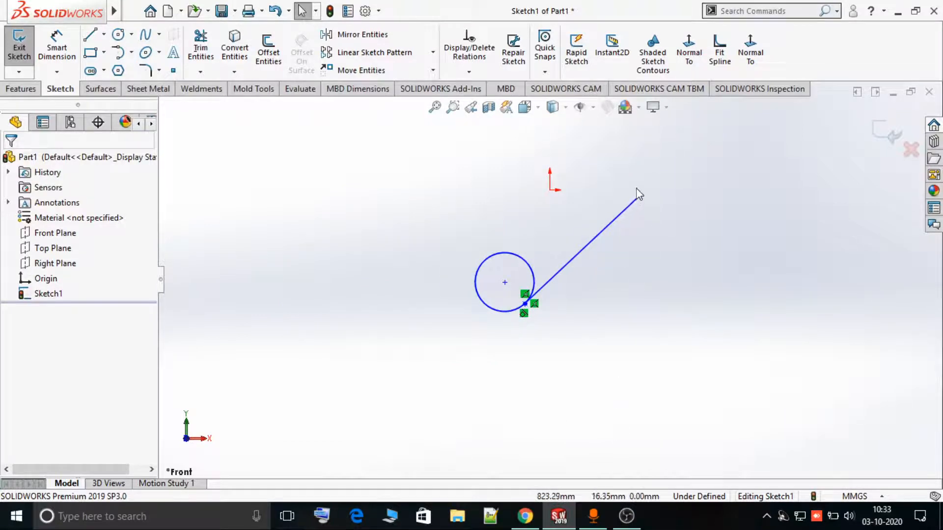
scroll(638, 191, "down", 2)
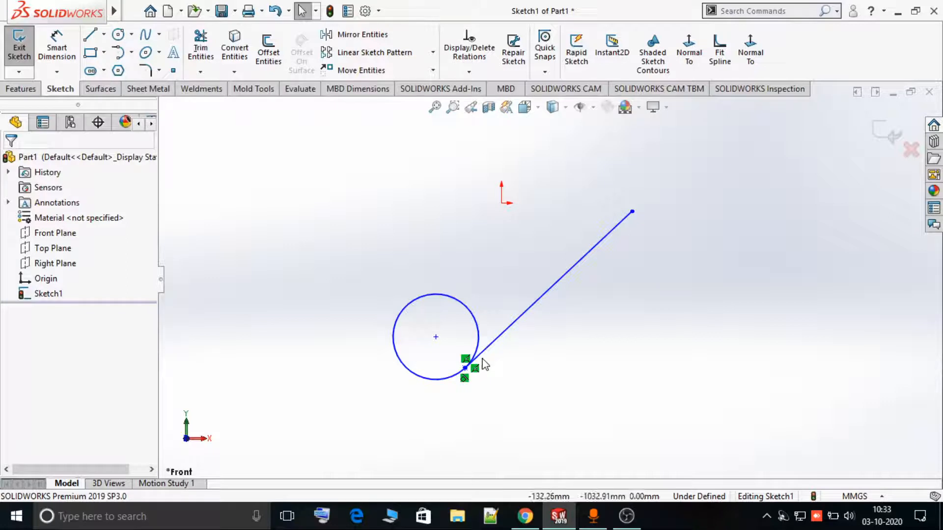
left_click(57, 47)
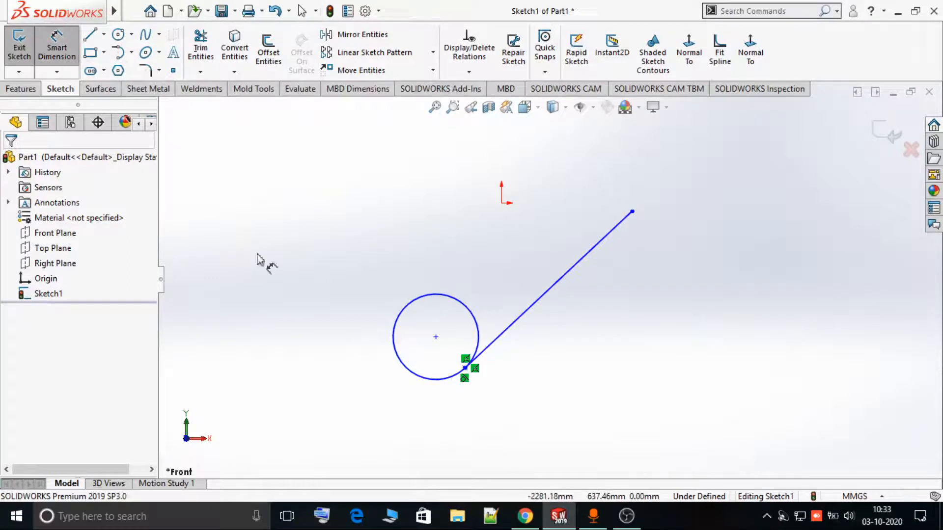
left_click(394, 331)
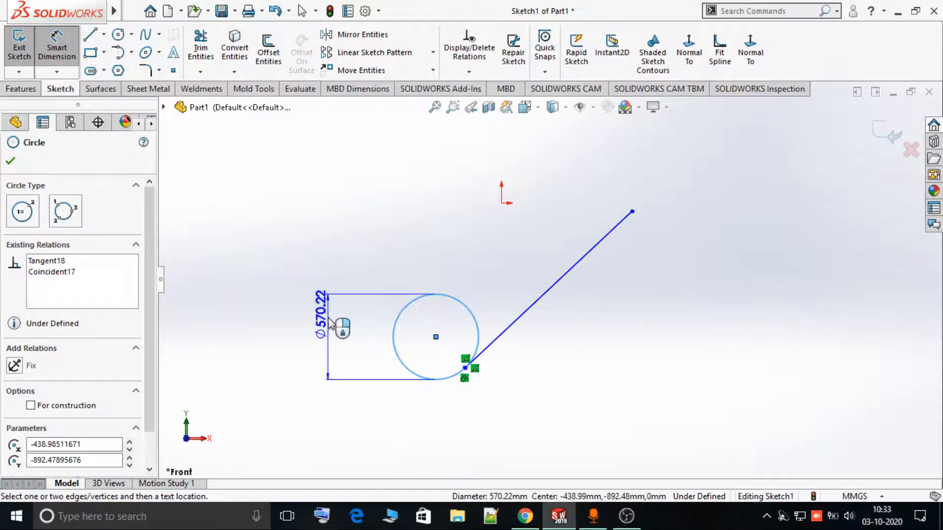
left_click(330, 336)
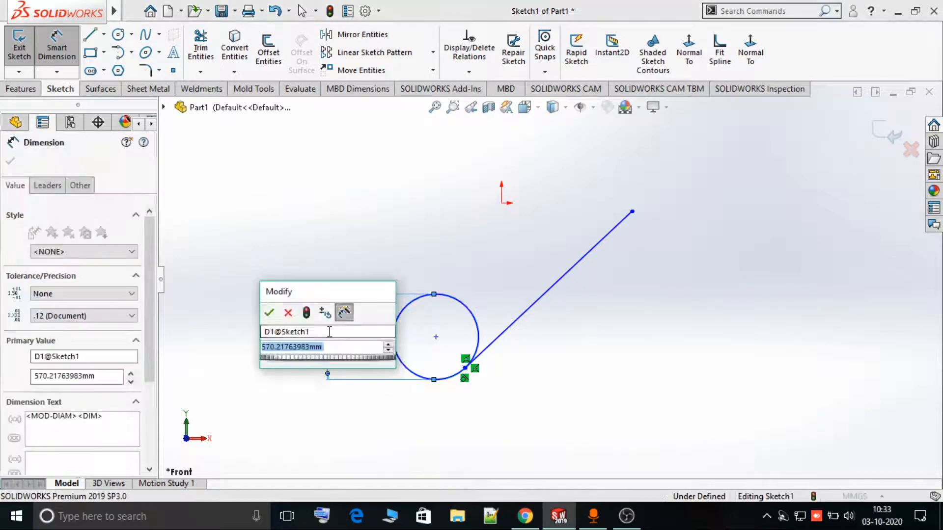
type("600")
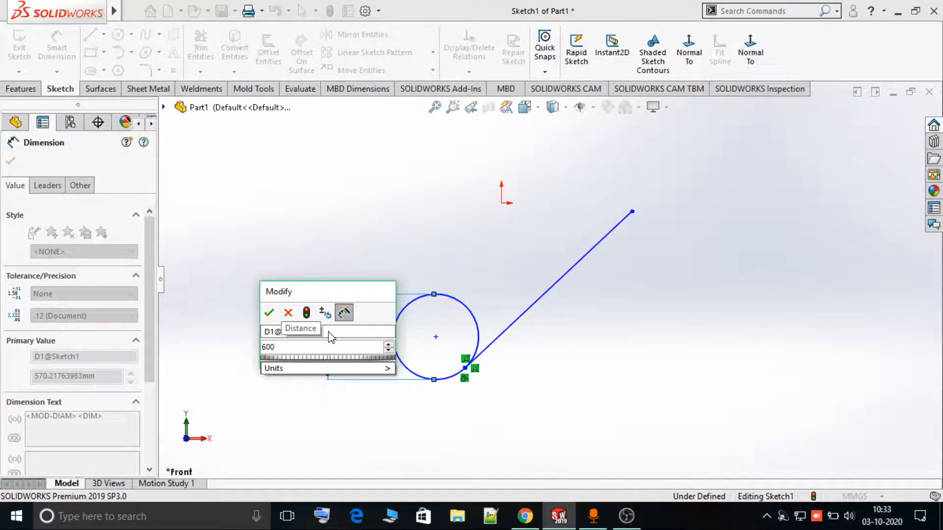
key("Return")
left_click(587, 363)
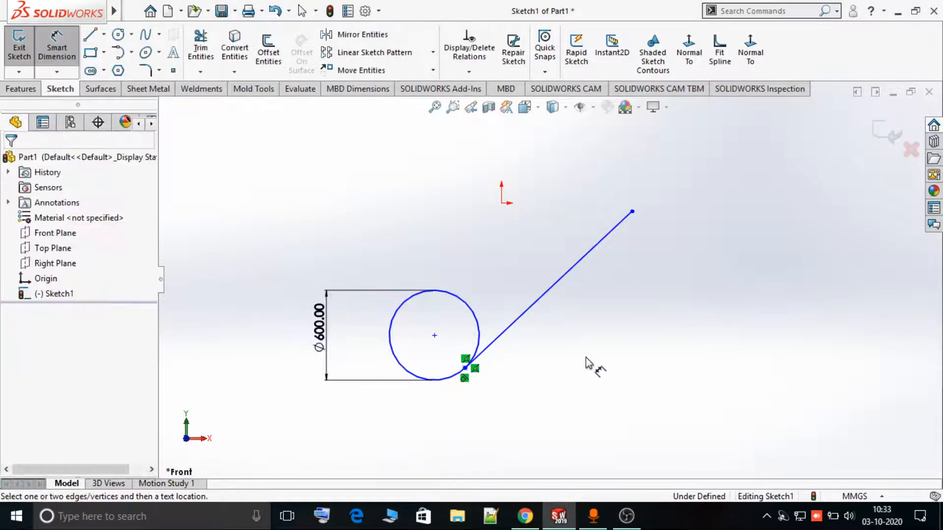
Step: Dimension the diagonal line's length as 1600 mm with Smart Dimension
left_click(548, 304)
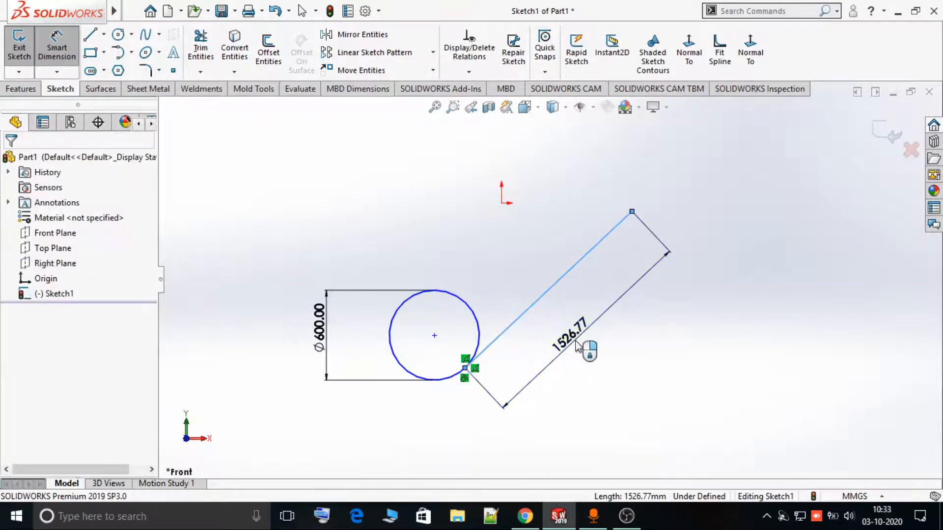
left_click(578, 345)
type("1600")
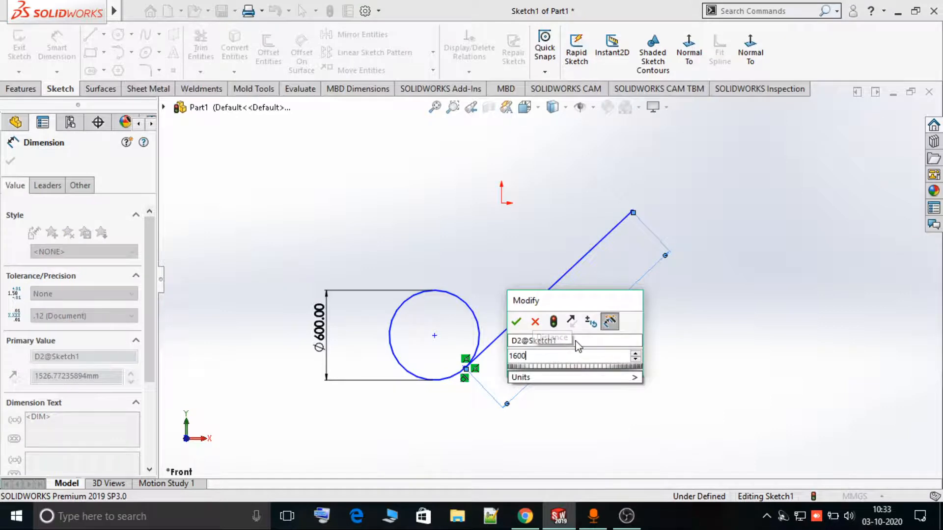
key("Return")
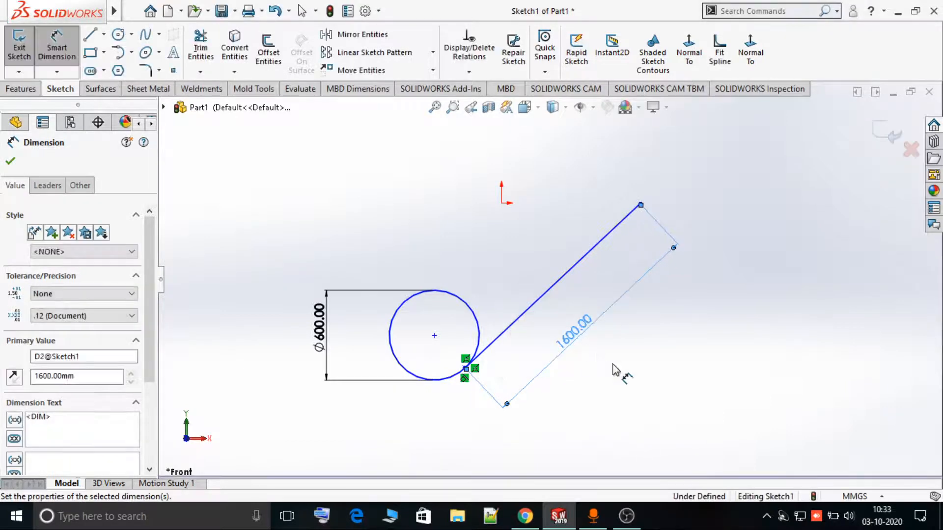
left_click(10, 161)
key("Escape")
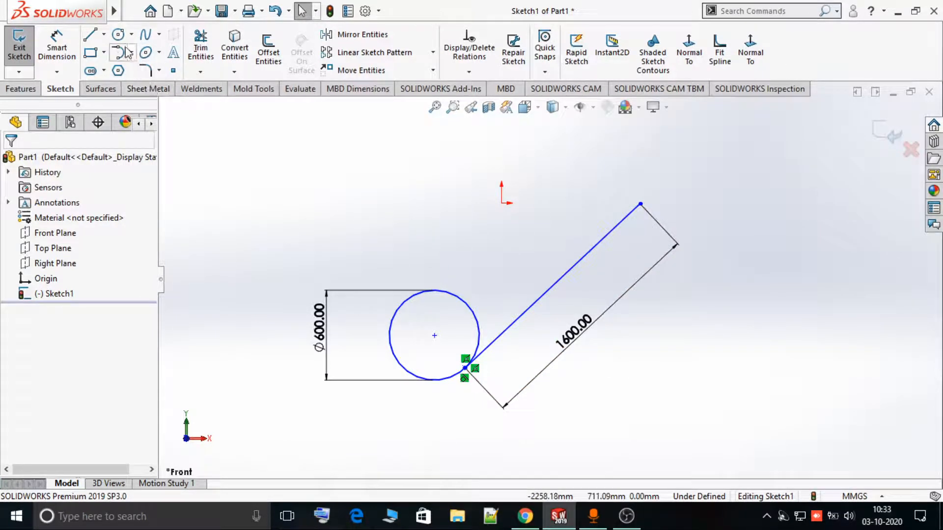
Step: Add a Coincident relation between the diagonal line's upper endpoint and the sketch origin
left_click(469, 72)
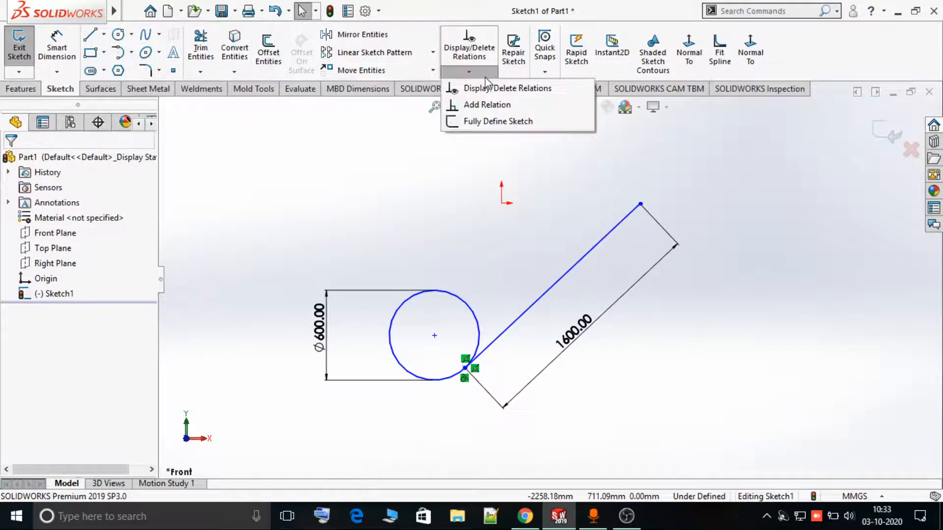
left_click(487, 106)
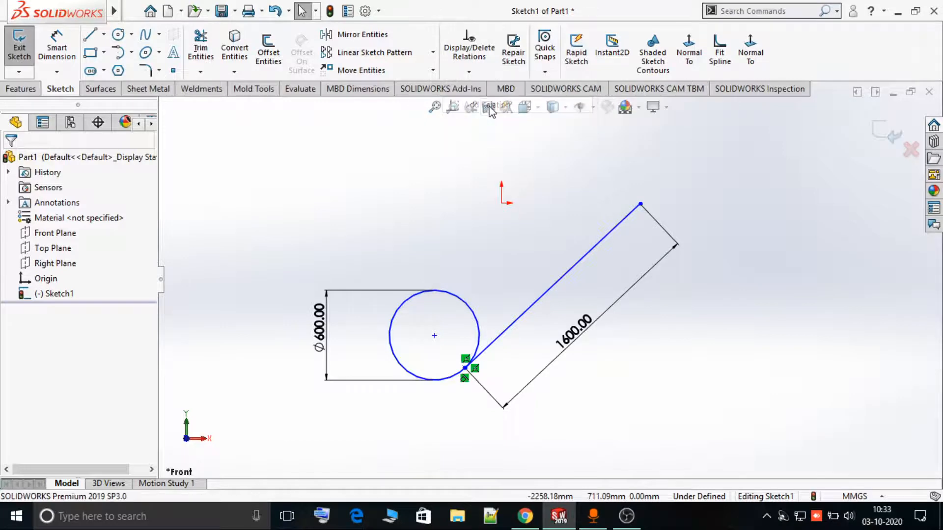
left_click(640, 205)
left_click(502, 204)
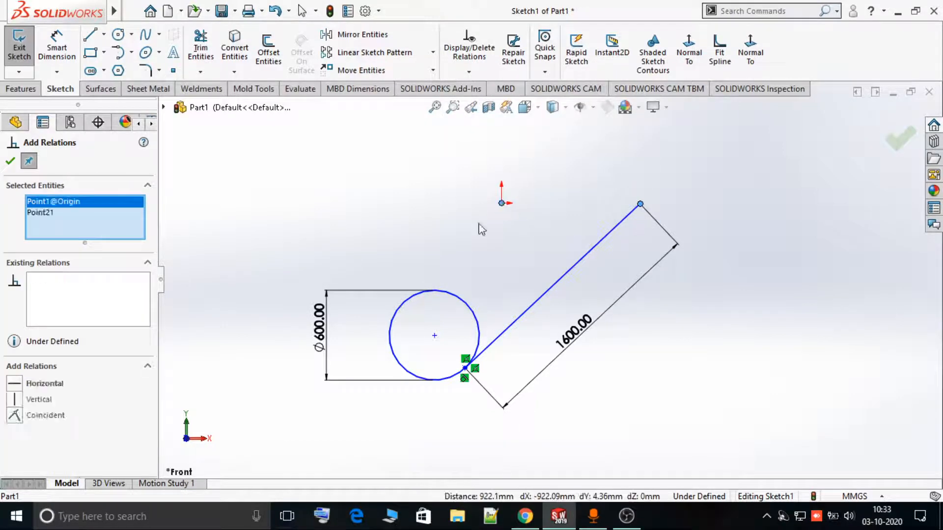
left_click(20, 415)
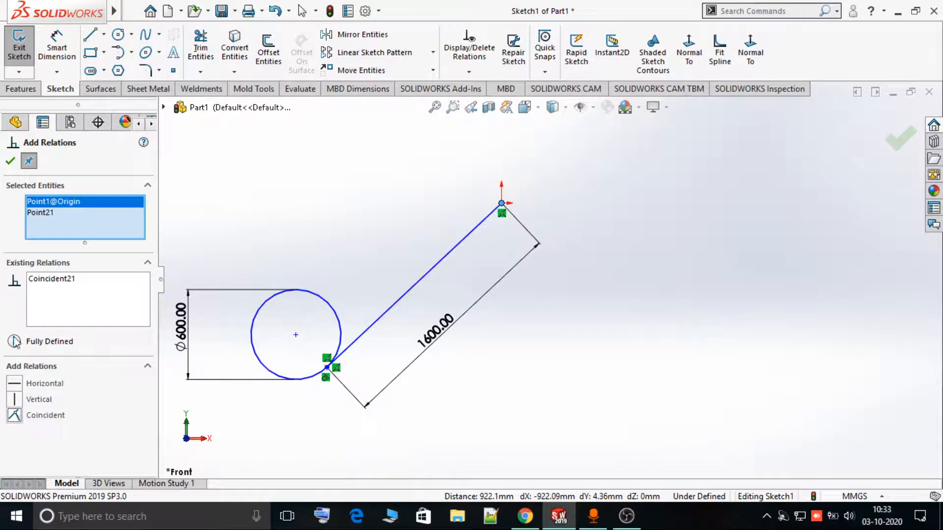
left_click(10, 161)
Step: Swing the line and its tangent circle about the origin to a steep, nearly vertical position by moving their shared point
scroll(748, 320, "up", 3)
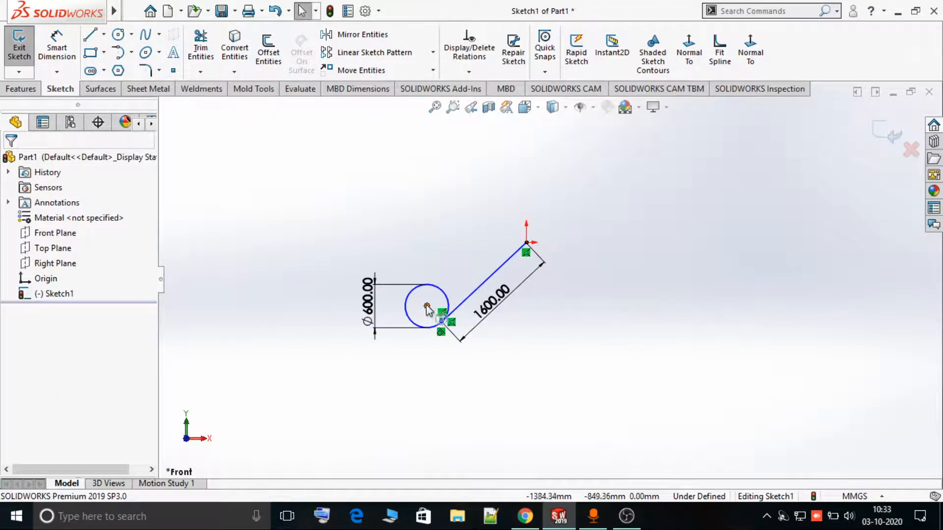
left_click_drag(441, 321, 514, 295)
left_click(613, 345)
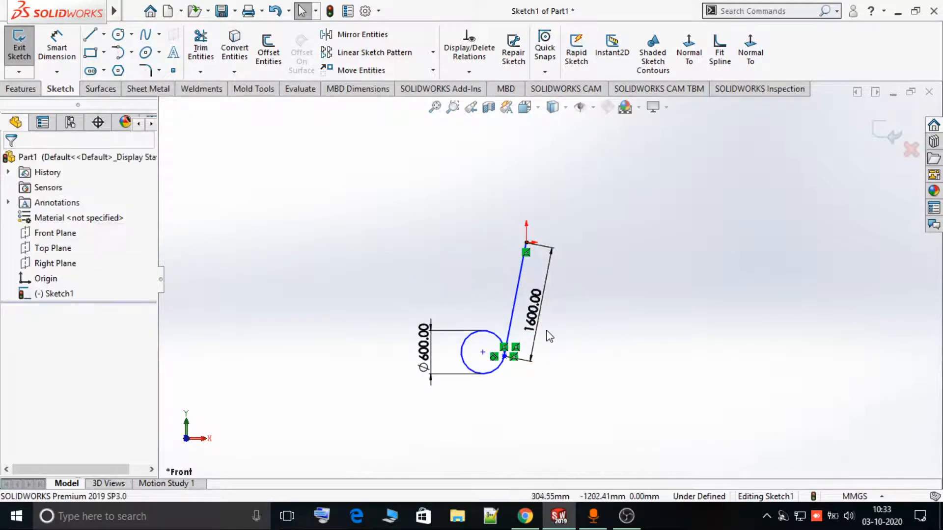
scroll(546, 339, "down", 3)
scroll(600, 334, "up", 2)
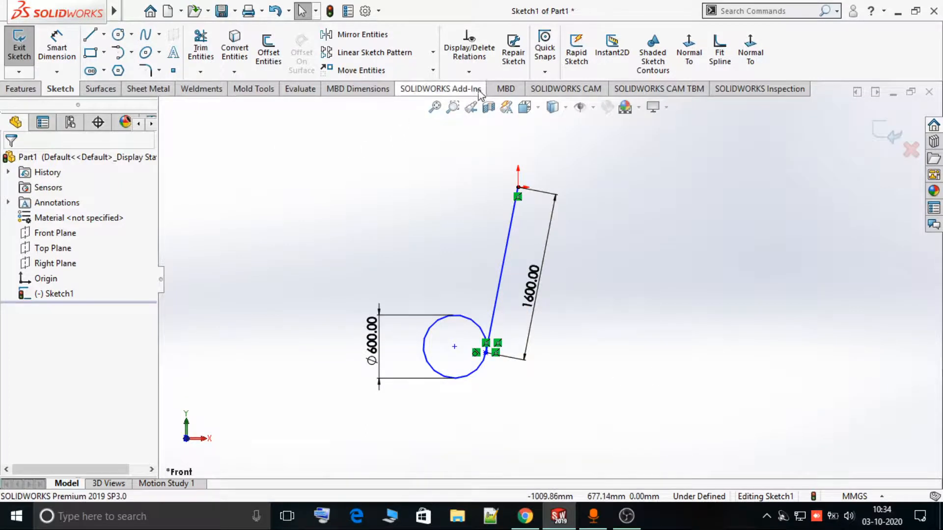
Step: Add a Vertical relation between the line's upper endpoint at the origin and the circle's center point
left_click(485, 74)
left_click(484, 103)
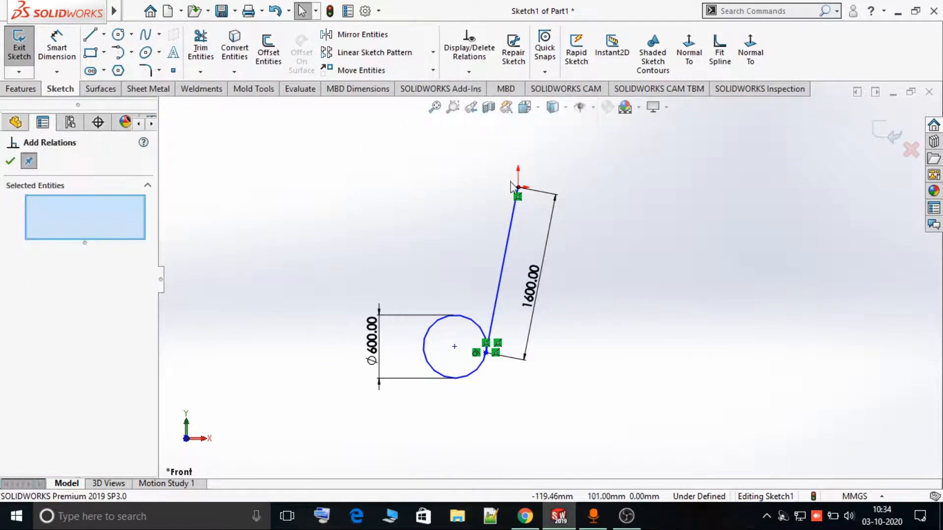
left_click(519, 188)
left_click(455, 347)
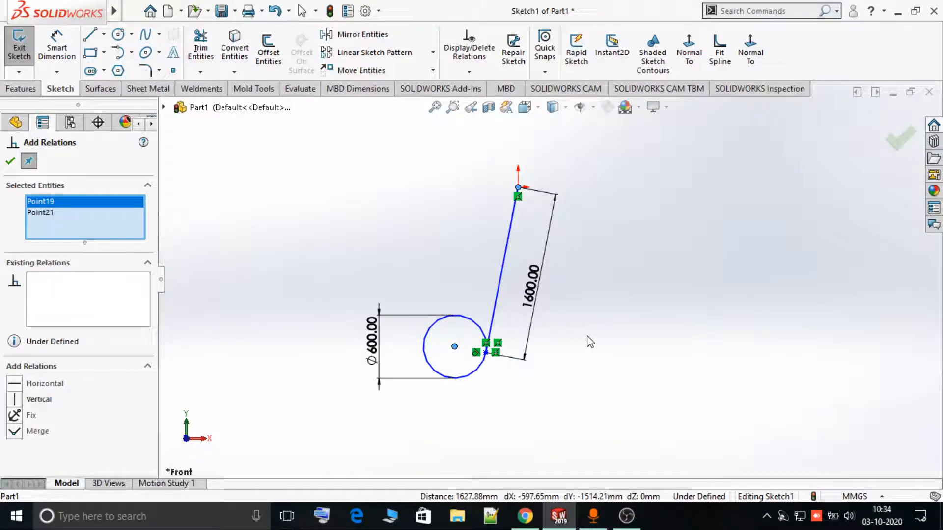
left_click(15, 400)
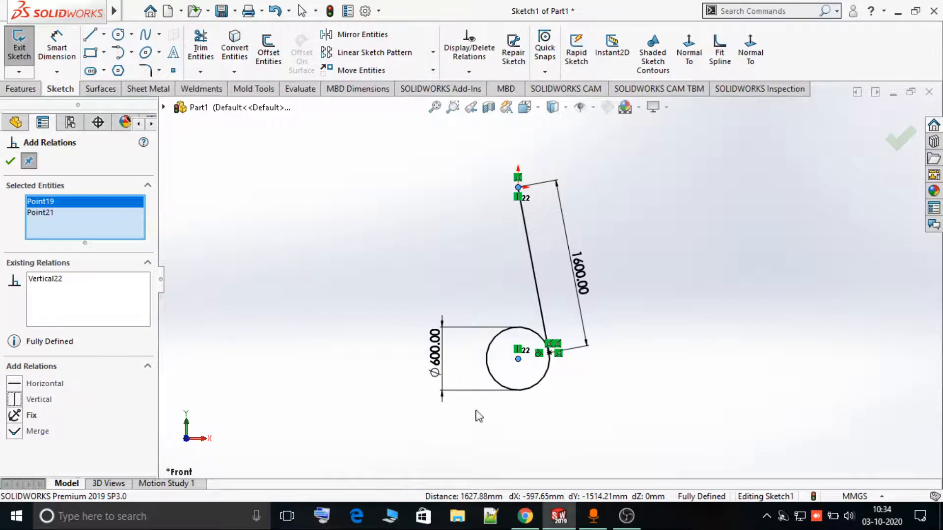
left_click(10, 161)
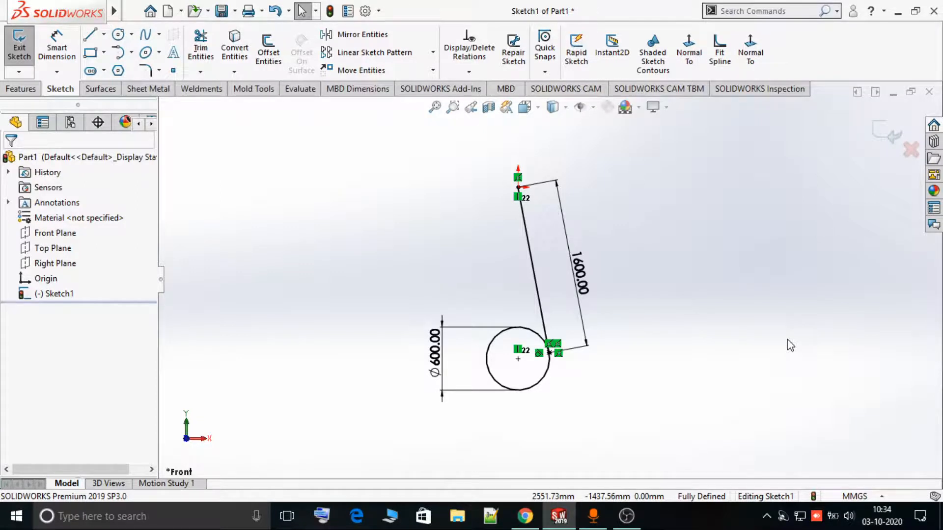
Step: Undo the Vertical relation and the preceding repositioning of the line and circle
left_click(469, 72)
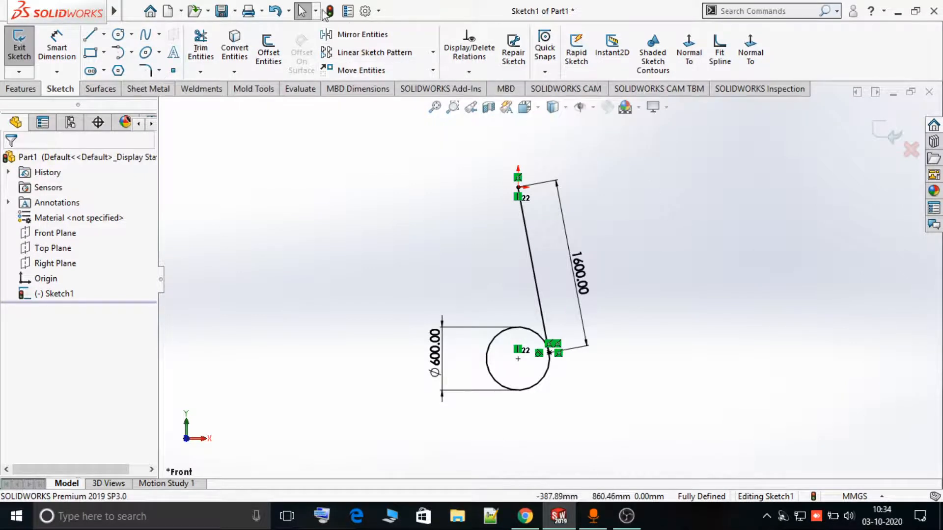
left_click(281, 8)
left_click(281, 8)
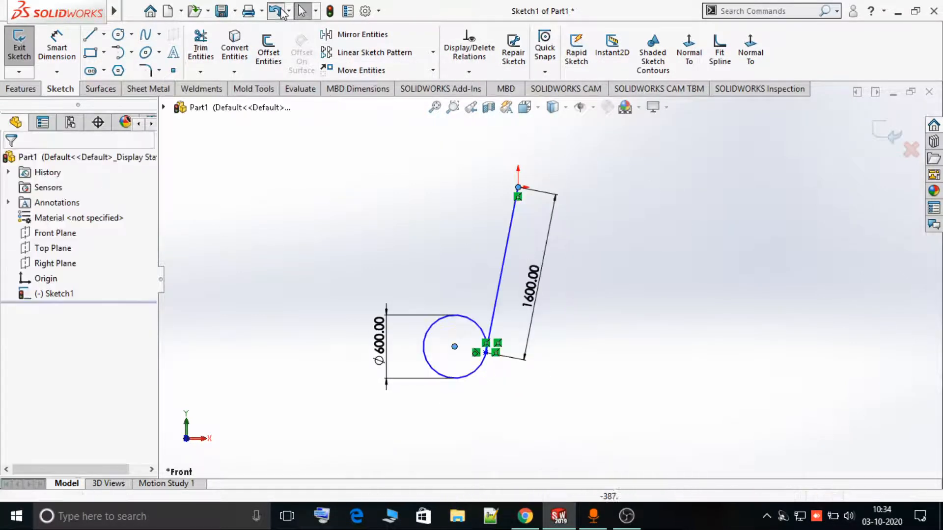
left_click(428, 190)
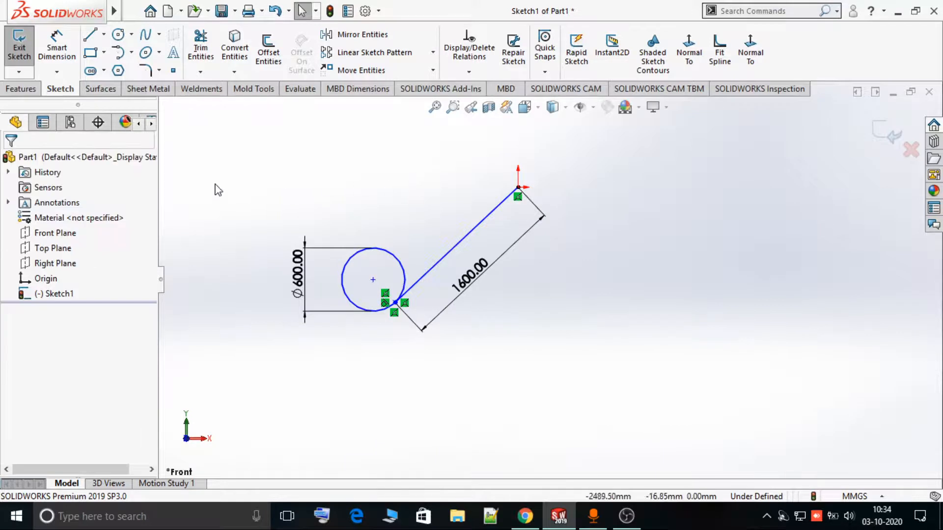
Step: Start Fully Define Sketch, limit it to selected entities with the circle, and remove the circle from the selection
left_click(469, 72)
left_click(484, 122)
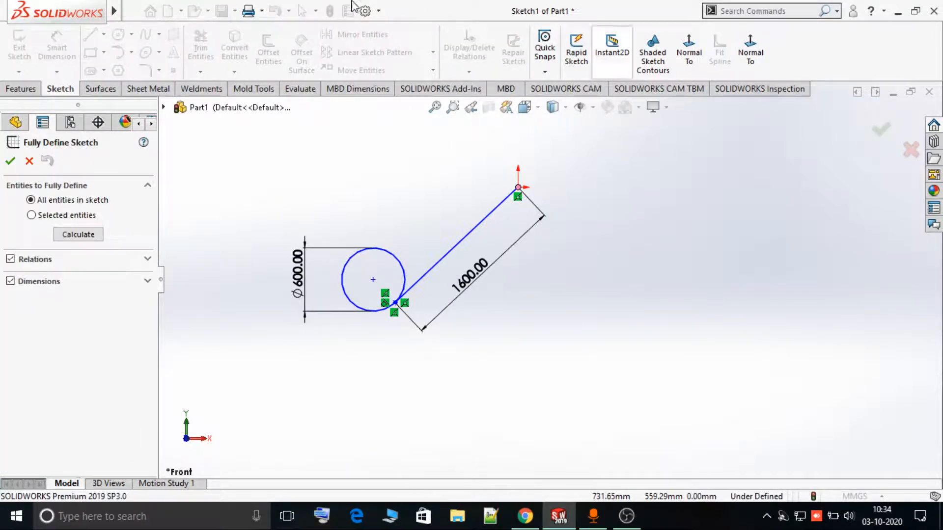
left_click(66, 216)
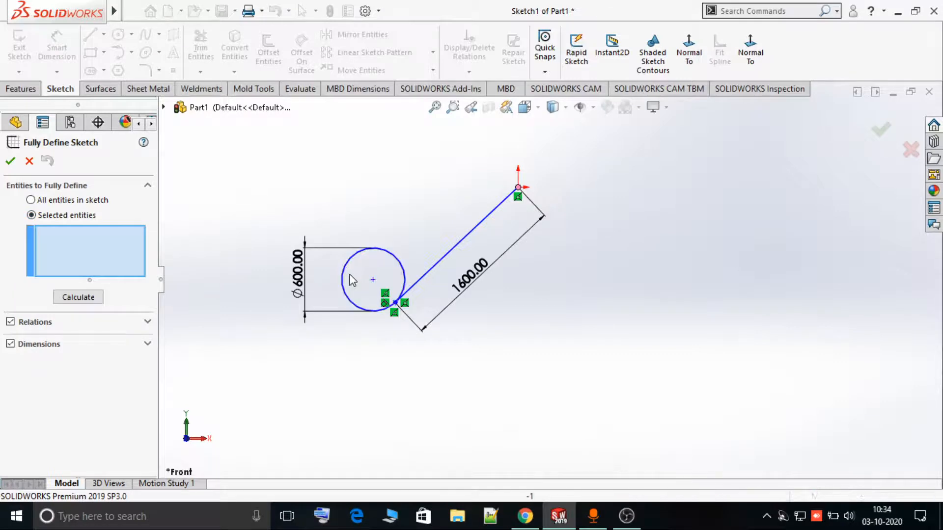
left_click(355, 307)
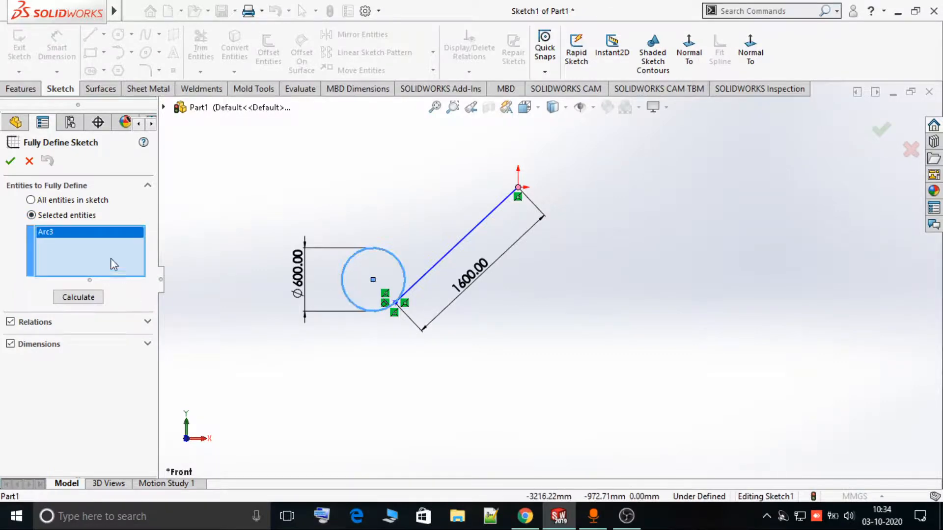
key("Delete")
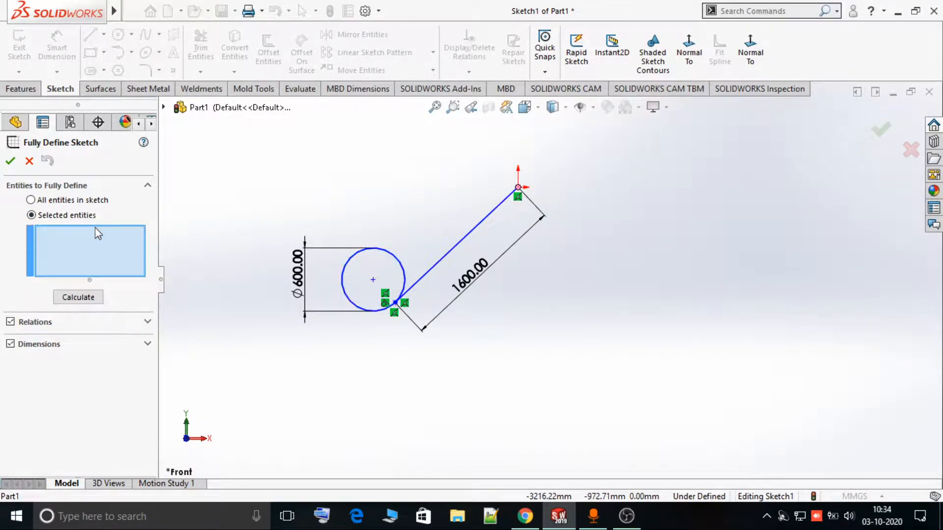
Step: Fully define all entities in the sketch with calculated relations and dimensions, accept, and undo the operation
left_click(92, 202)
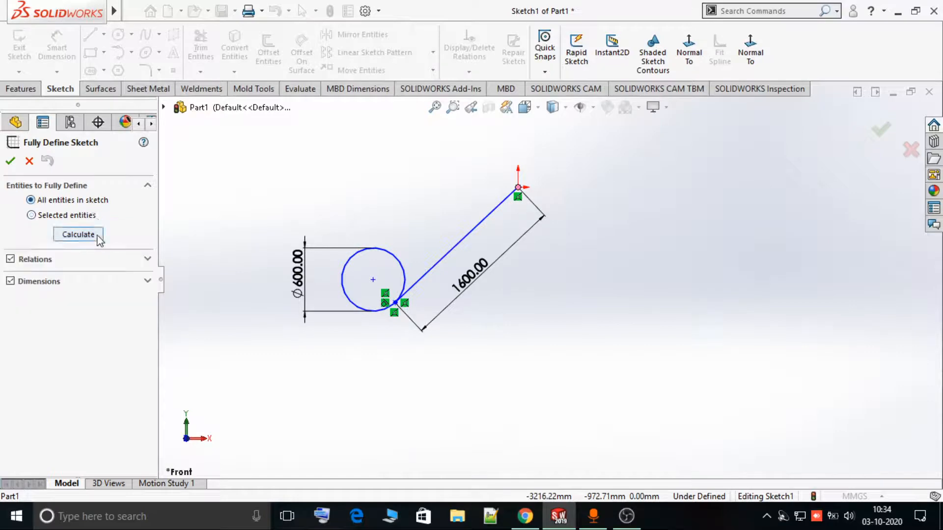
left_click(78, 237)
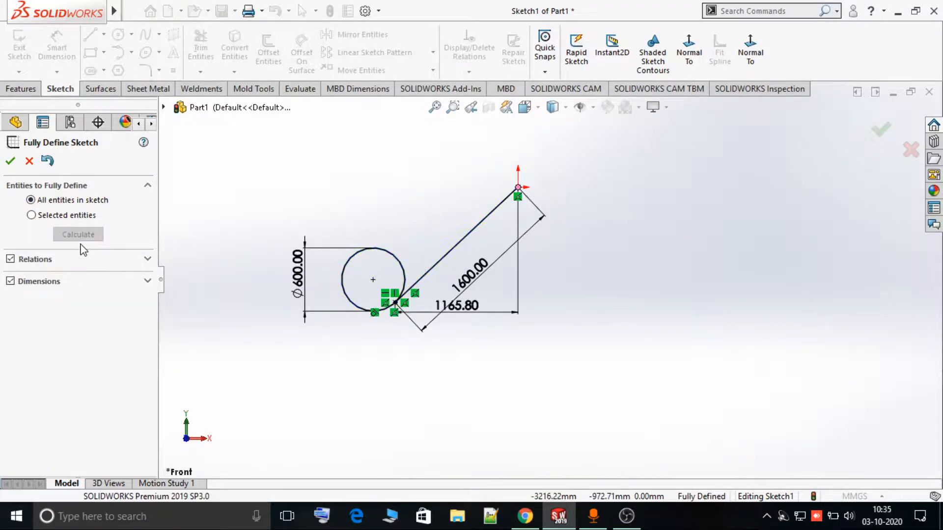
scroll(438, 273, "down", 2)
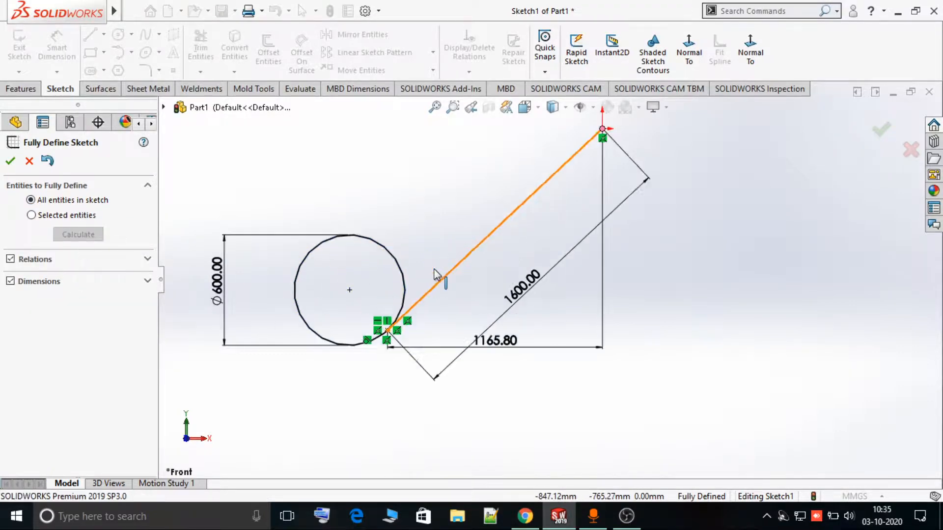
scroll(440, 319, "down", 3)
scroll(548, 279, "up", 3)
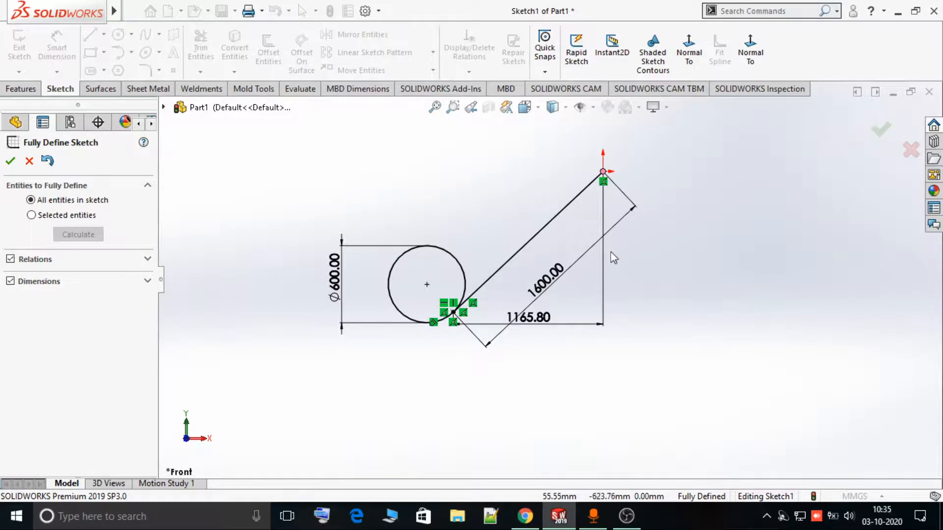
scroll(611, 258, "down", 2)
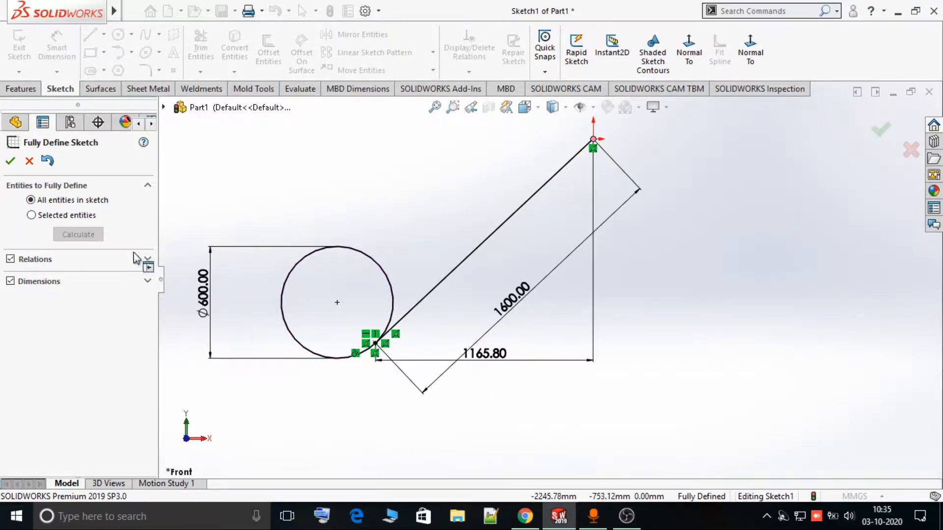
left_click(11, 161)
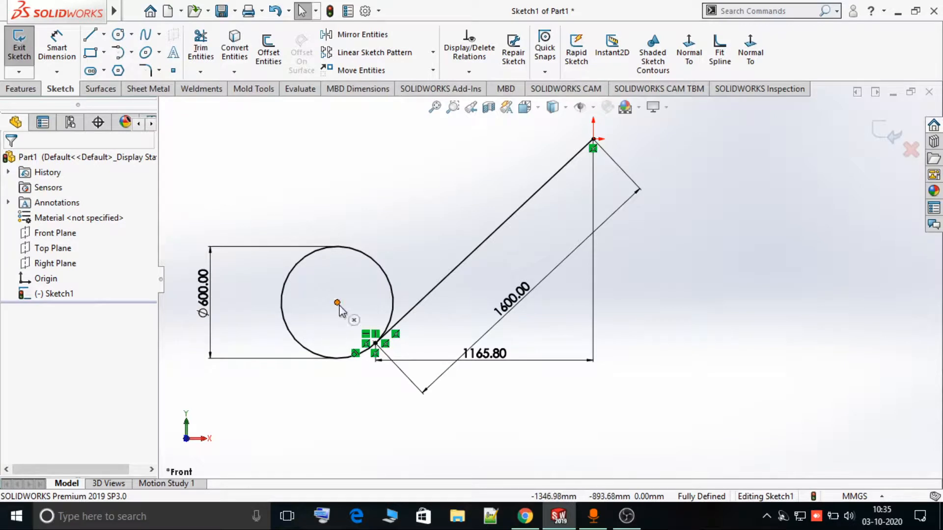
left_click(274, 11)
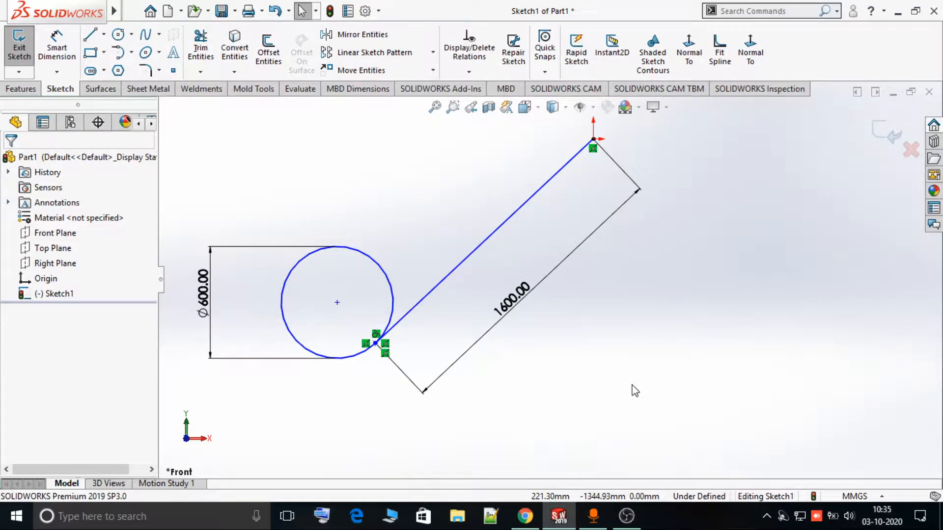
Step: Add a Vertical relation to the 1600 mm line
left_click(470, 71)
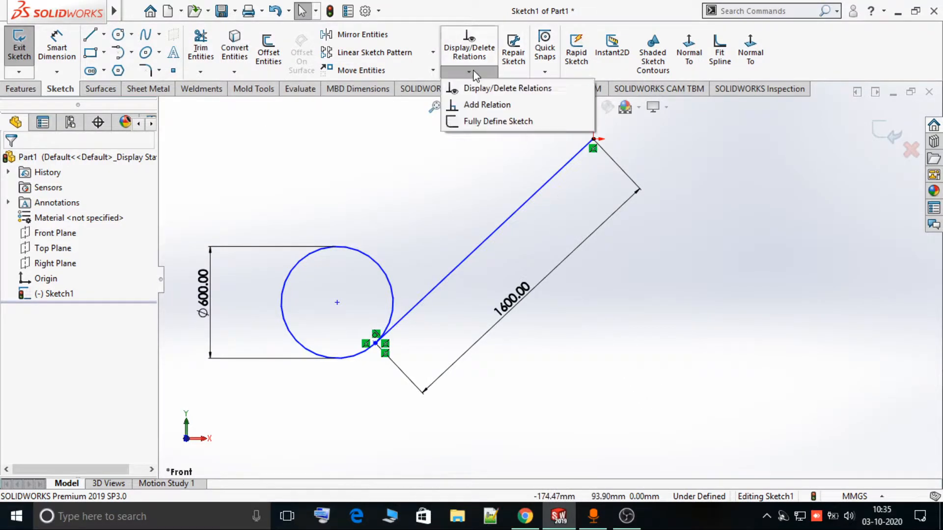
left_click(484, 104)
left_click(519, 214)
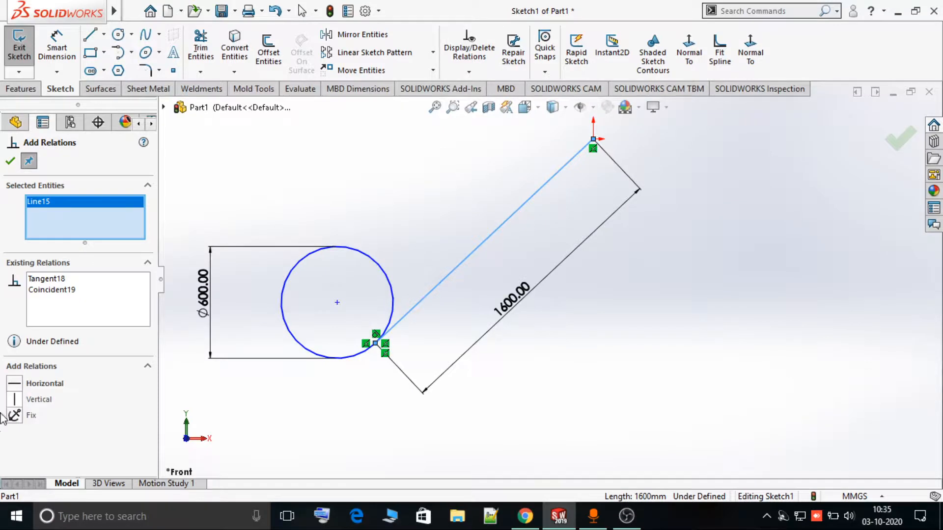
left_click(14, 400)
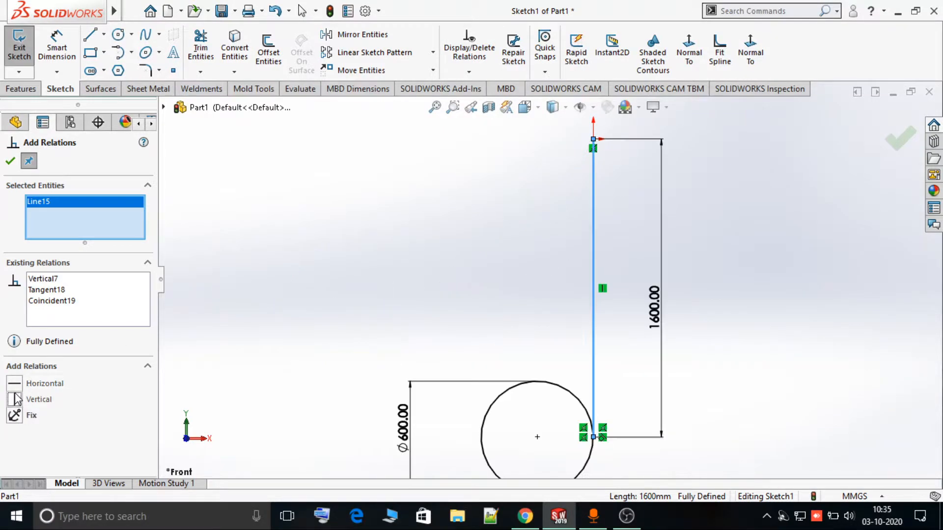
left_click(15, 165)
left_click(786, 321)
key("f")
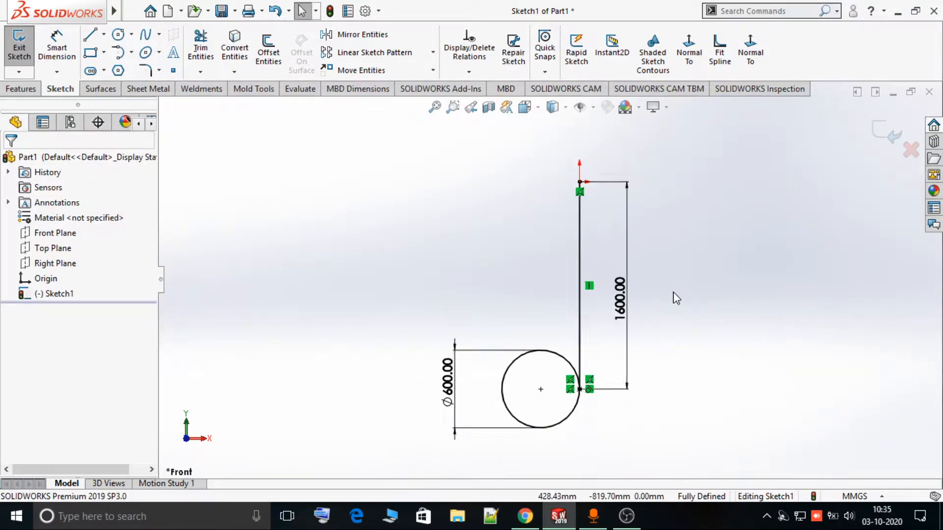
scroll(674, 293, "up", 1)
scroll(569, 381, "down", 2)
scroll(571, 392, "up", 2)
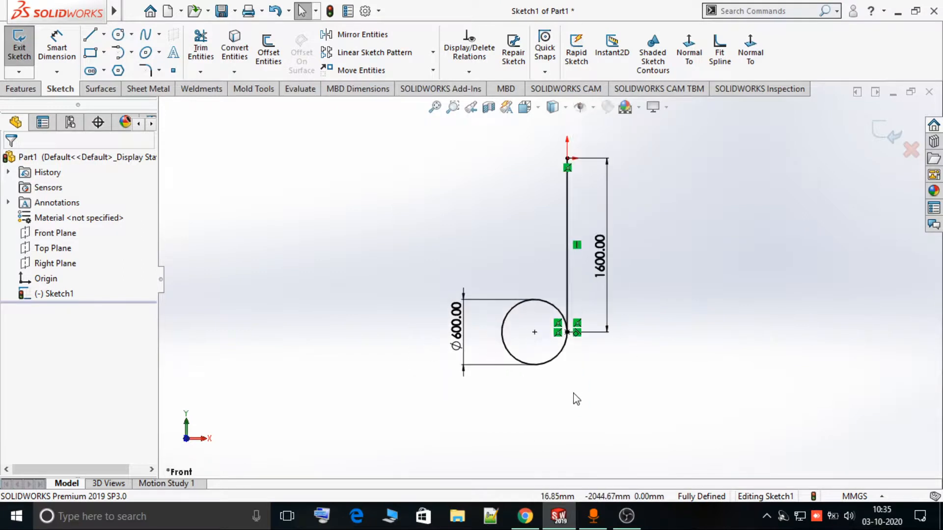
left_click(476, 71)
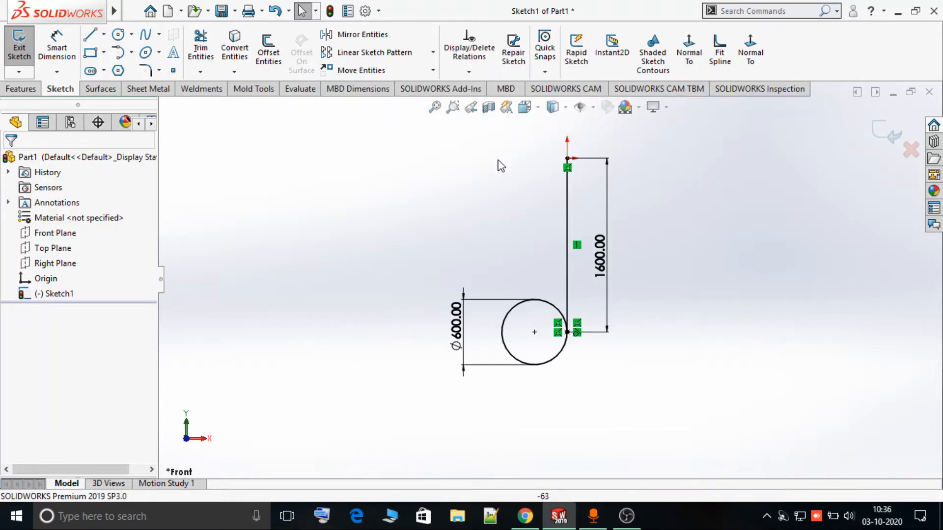
left_click(486, 77)
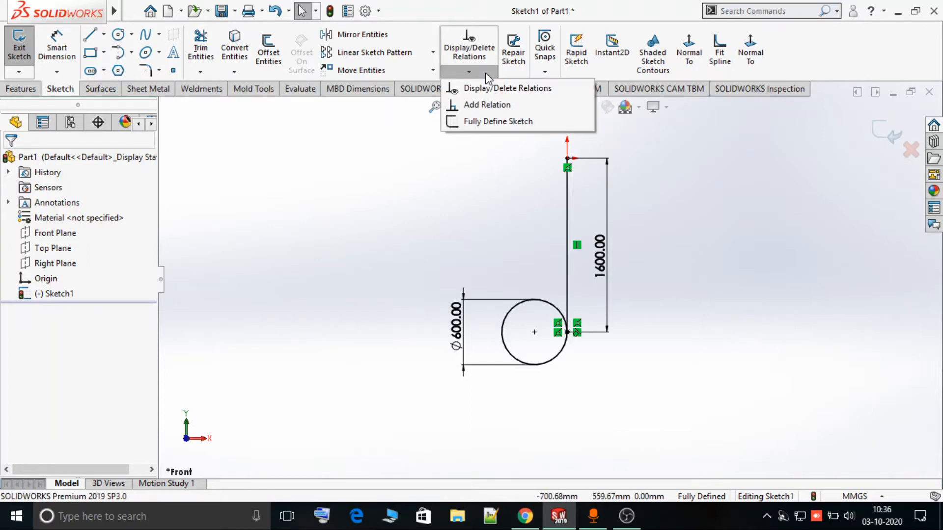